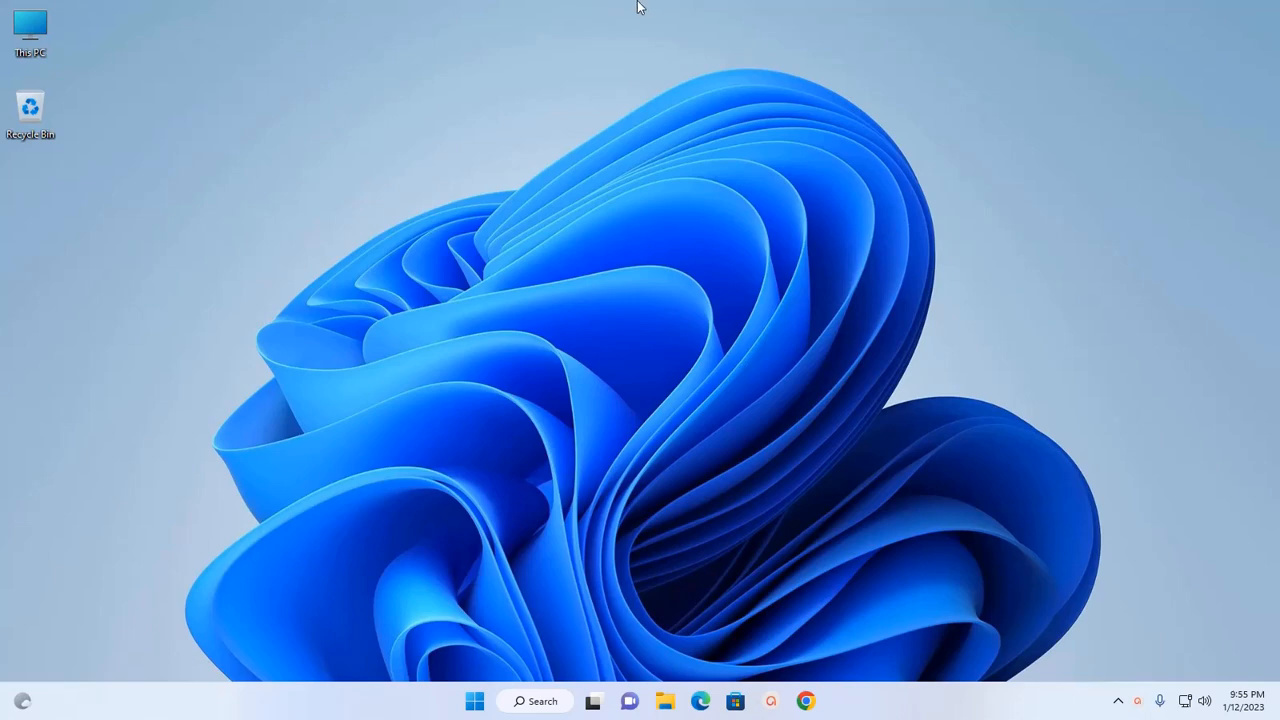
- Download python-3.11.1-amd64.exe from python.org and view it on the Downloads page
click(805, 700)
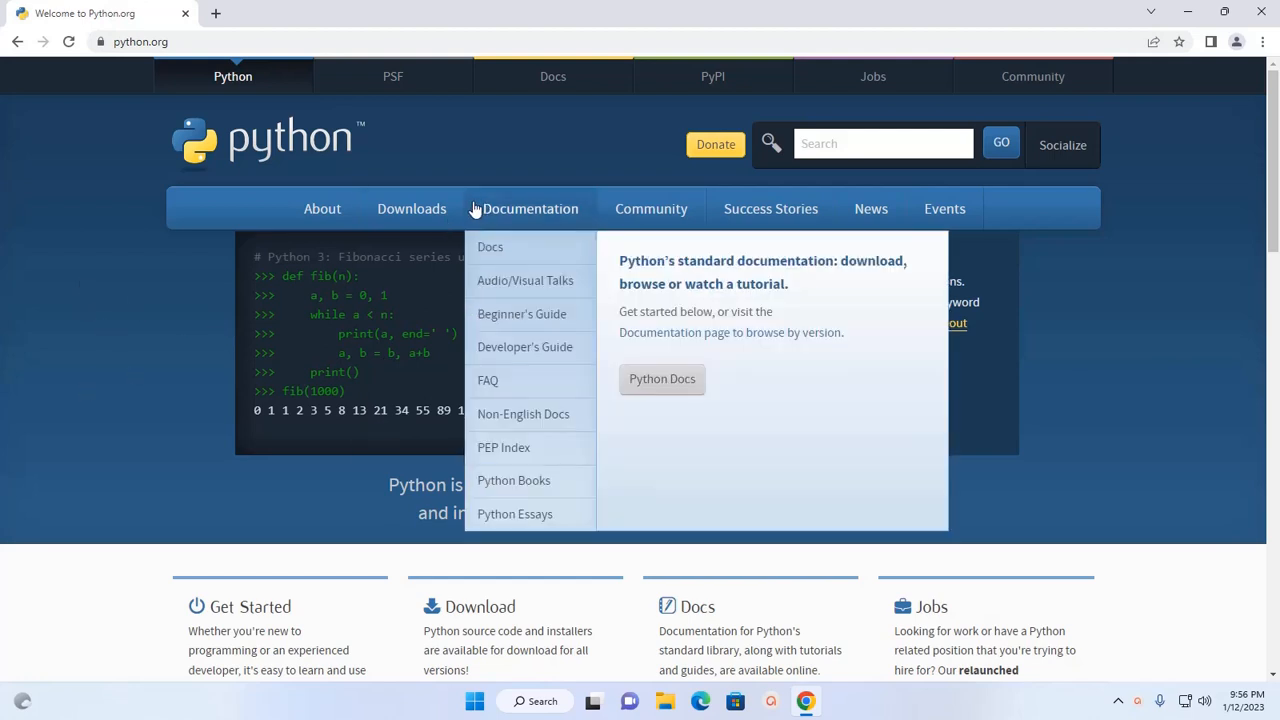
mouse_move(411, 208)
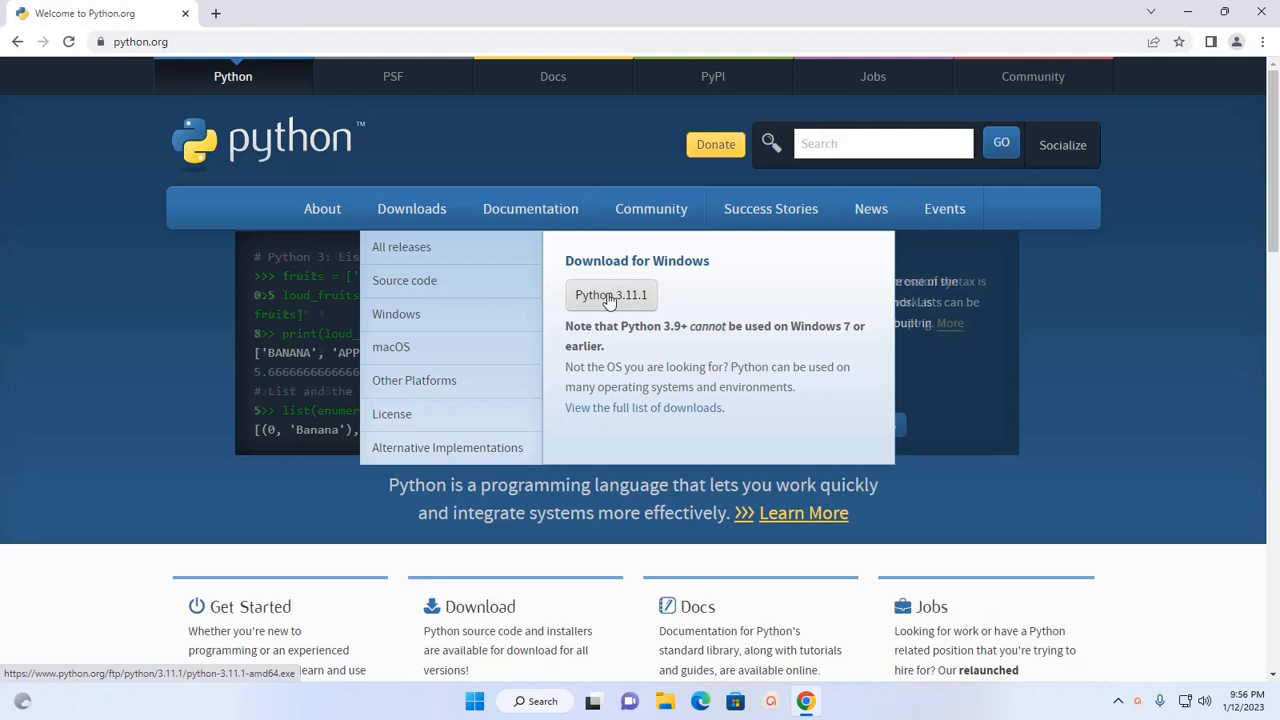
click(609, 299)
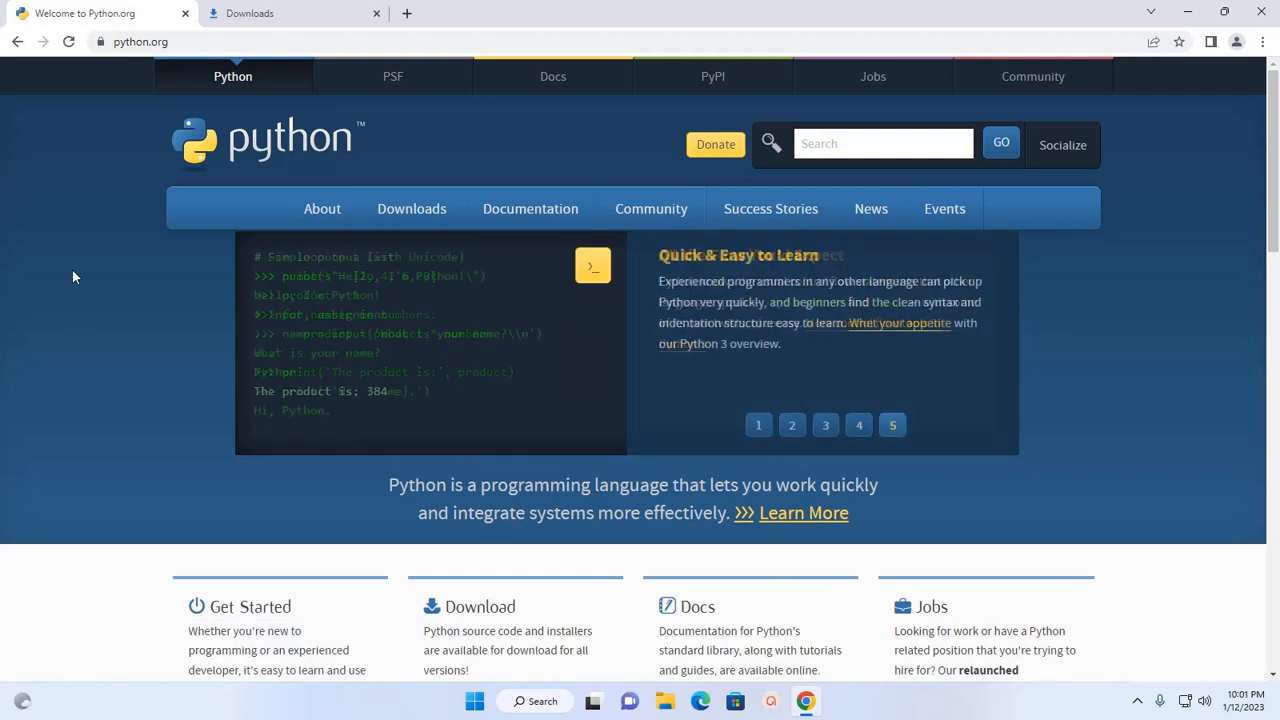
click(240, 13)
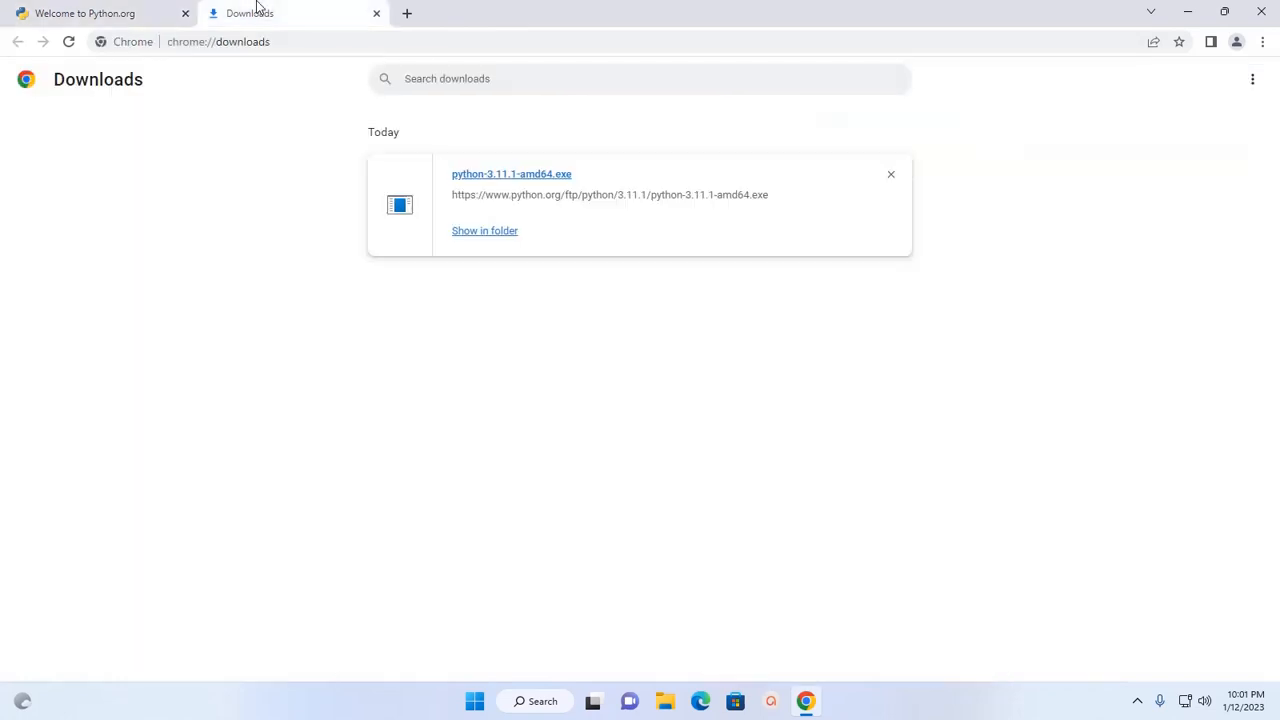
- Launch python-3.11.1-amd64 from the Downloads folder via its right-click Open command
click(1187, 11)
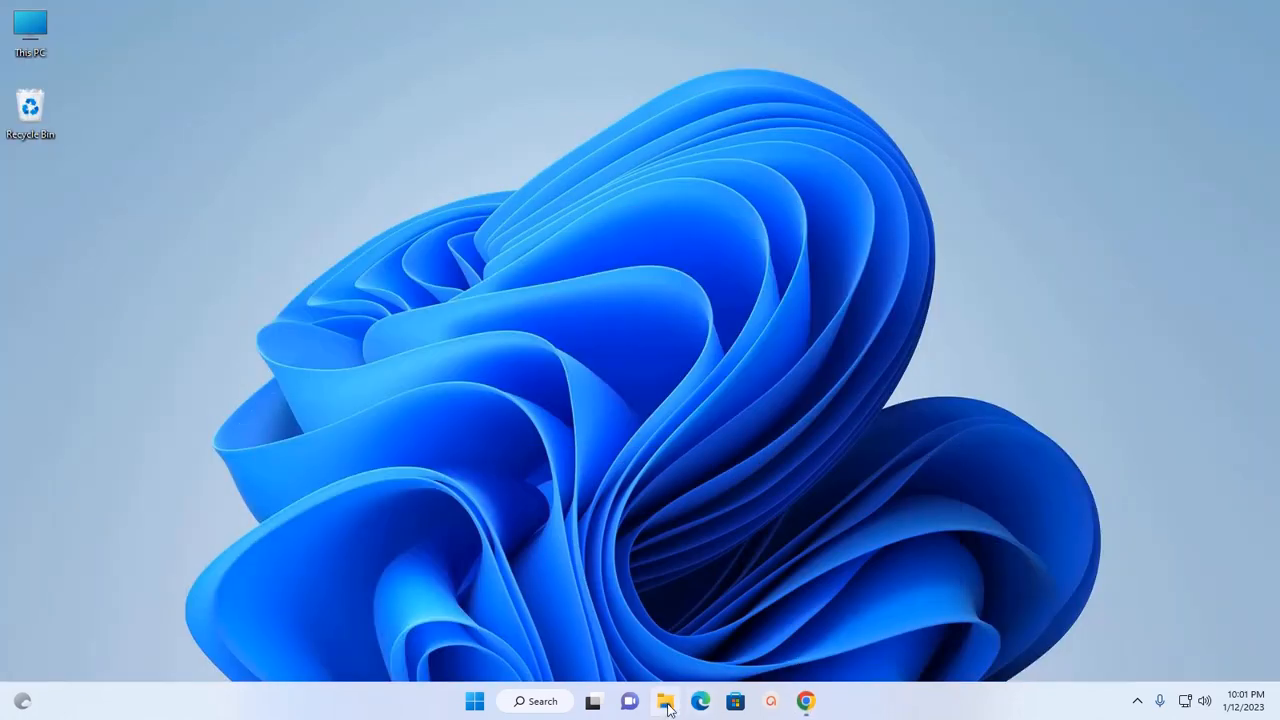
click(665, 701)
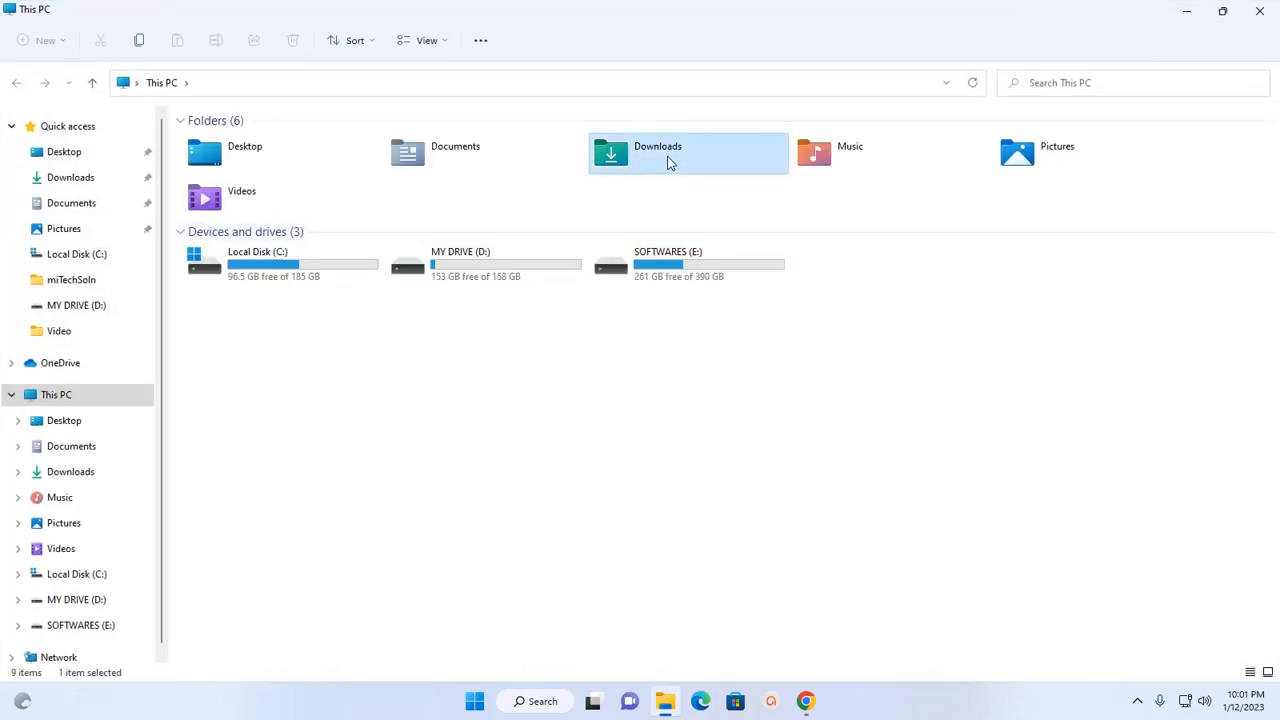
double_click(667, 156)
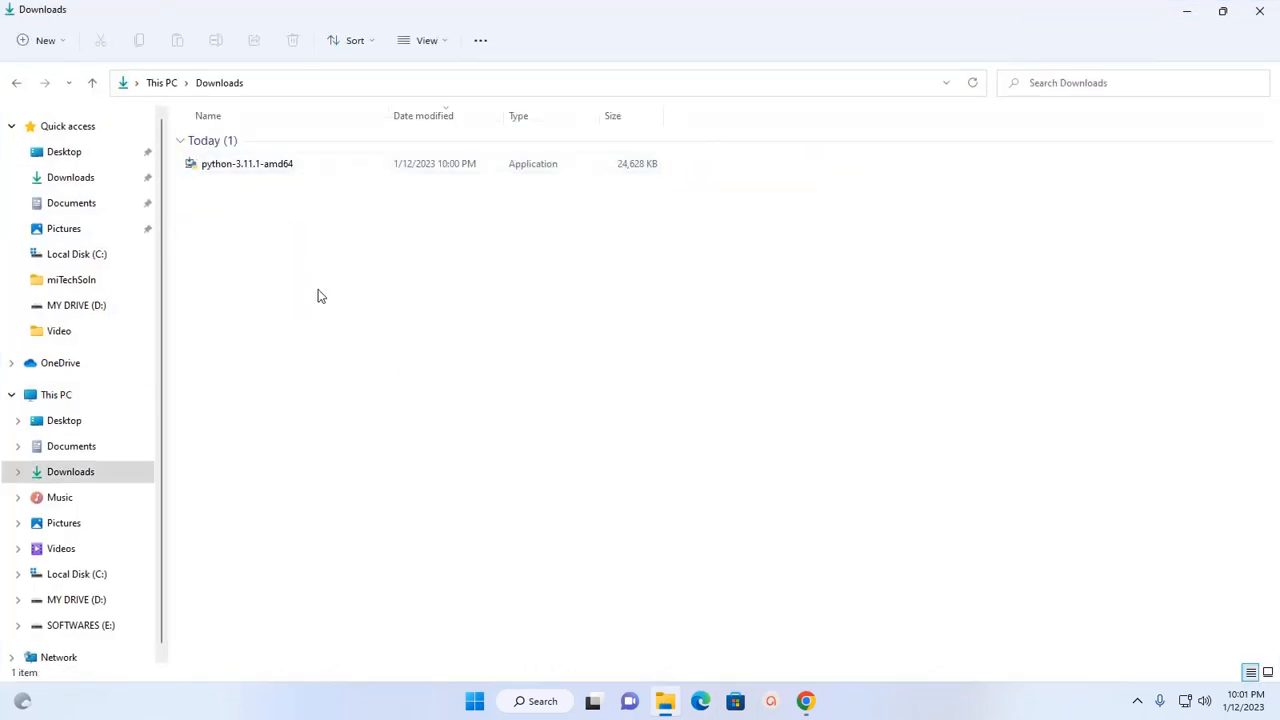
click(248, 166)
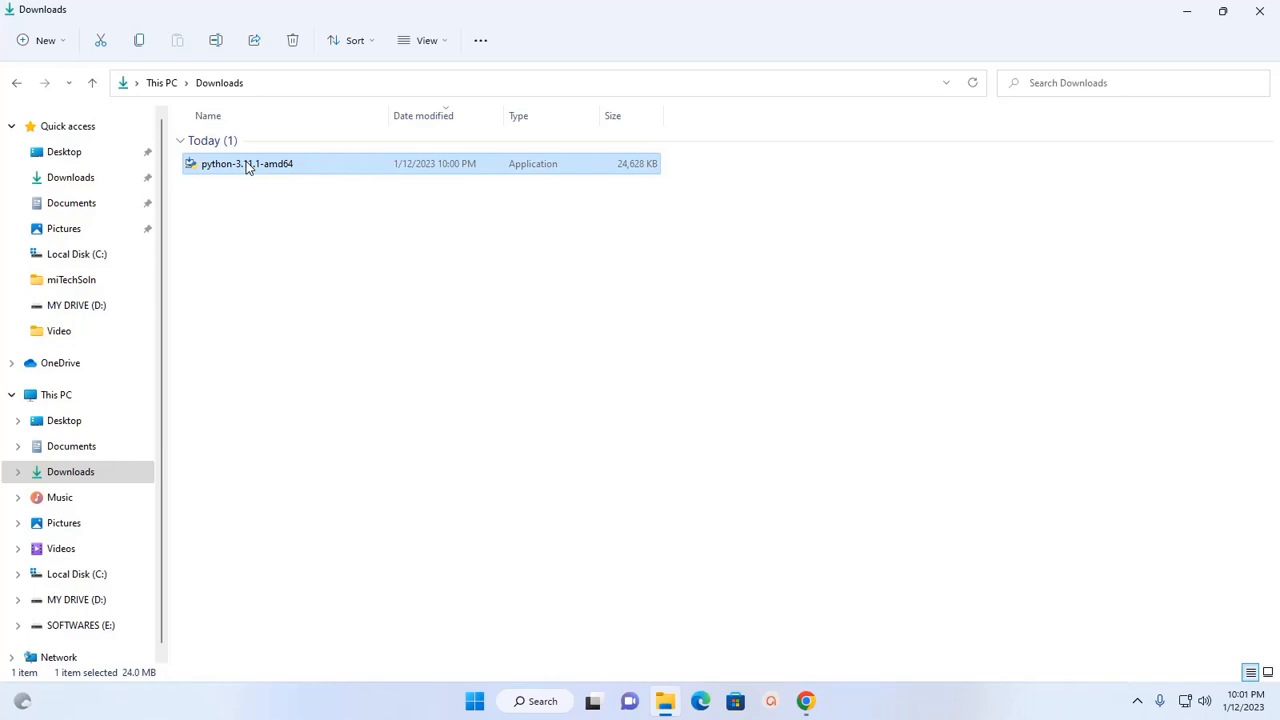
right_click(320, 163)
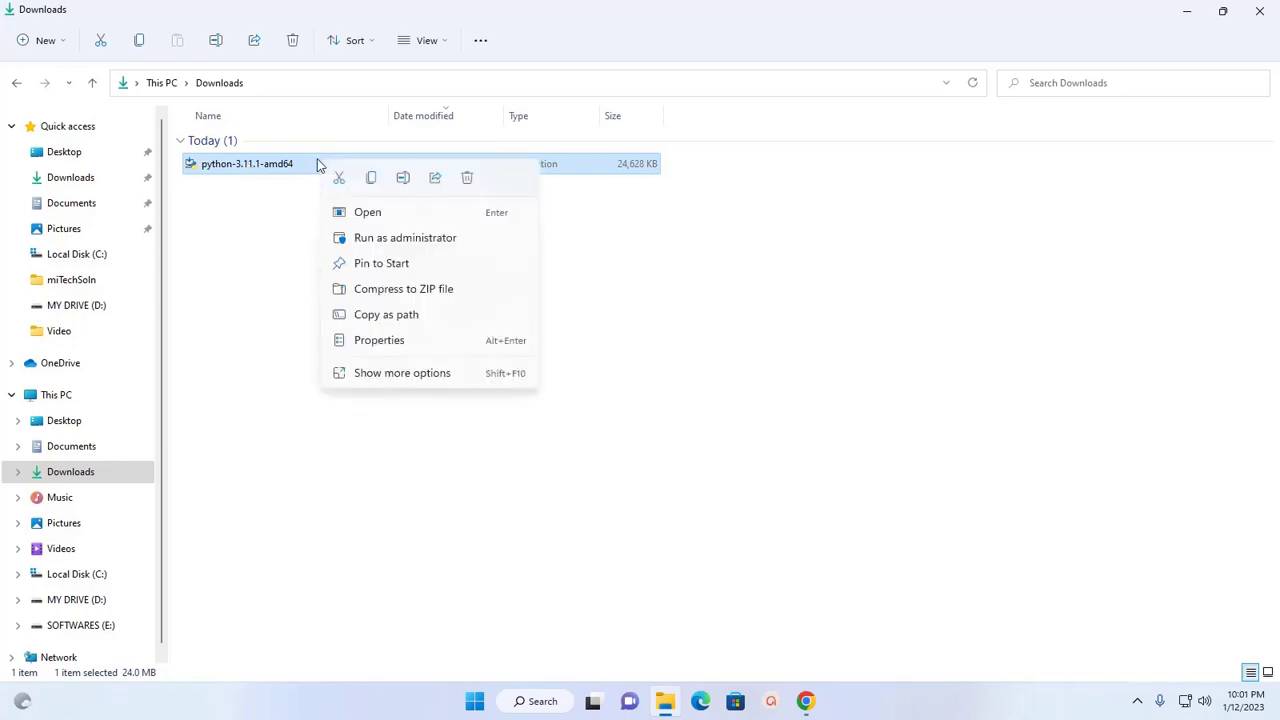
click(368, 212)
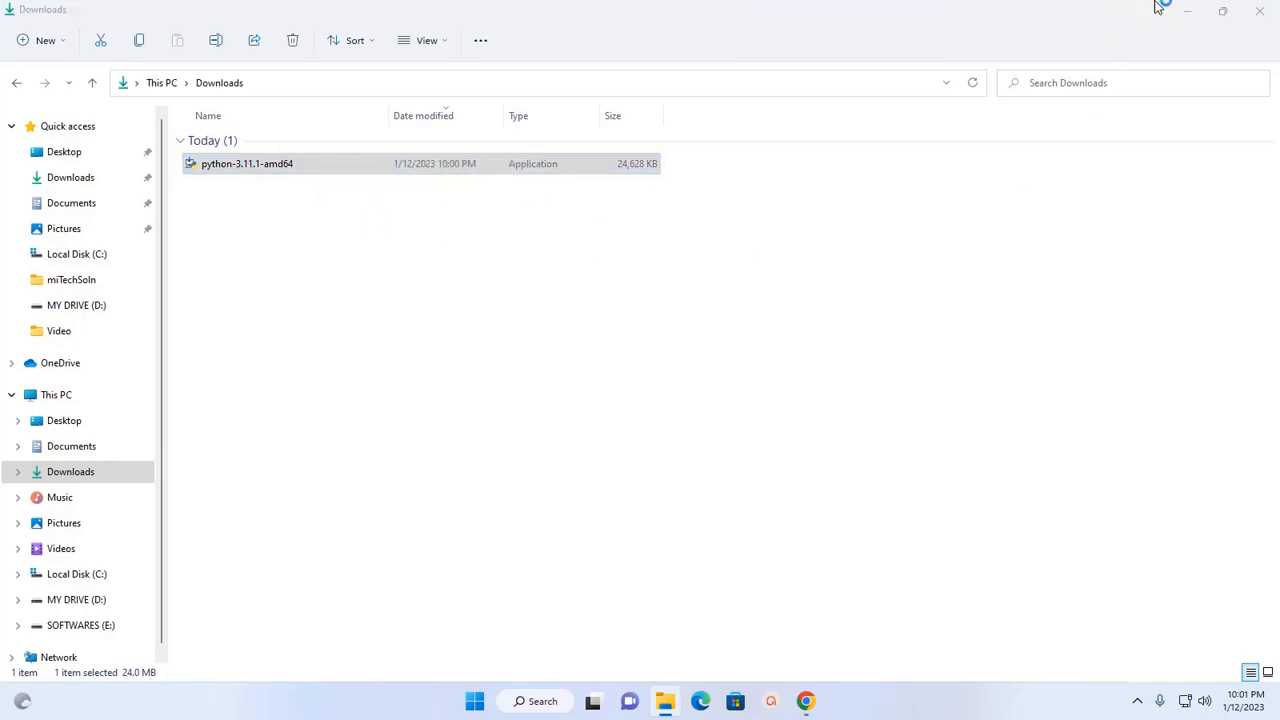
click(1186, 12)
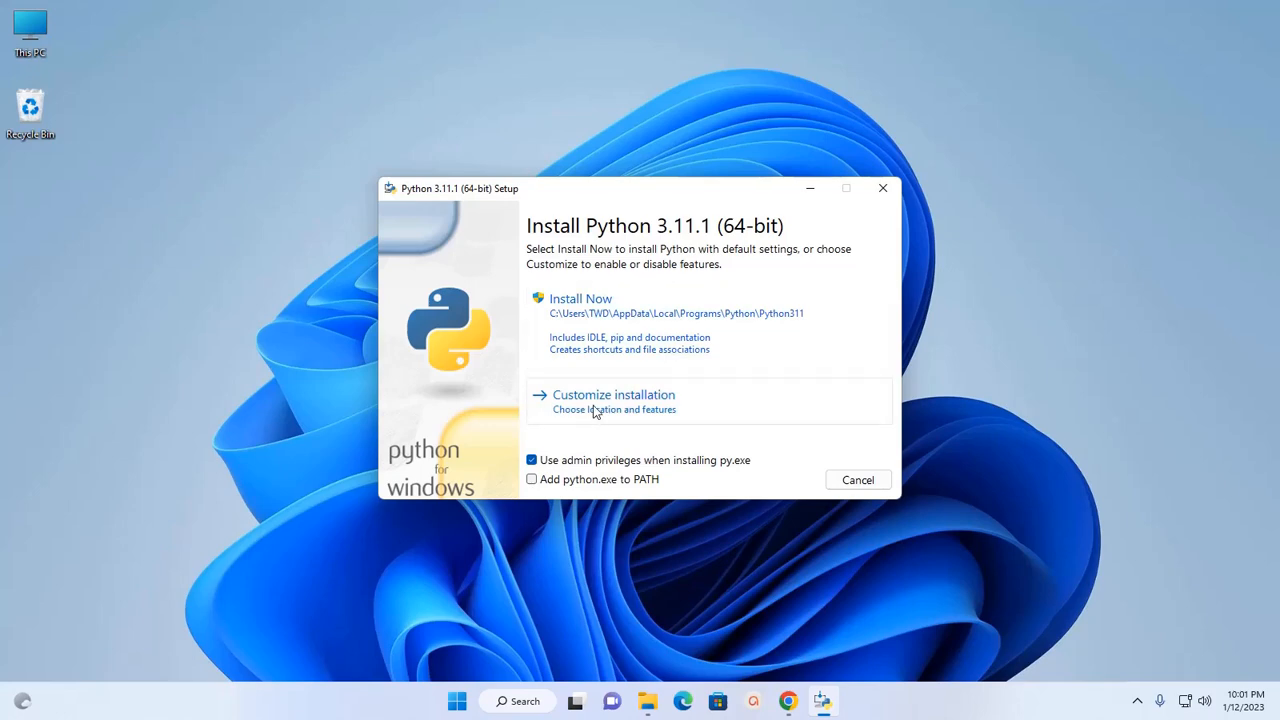
- Enable 'Add python.exe to PATH' and choose Customize installation
click(531, 480)
click(602, 405)
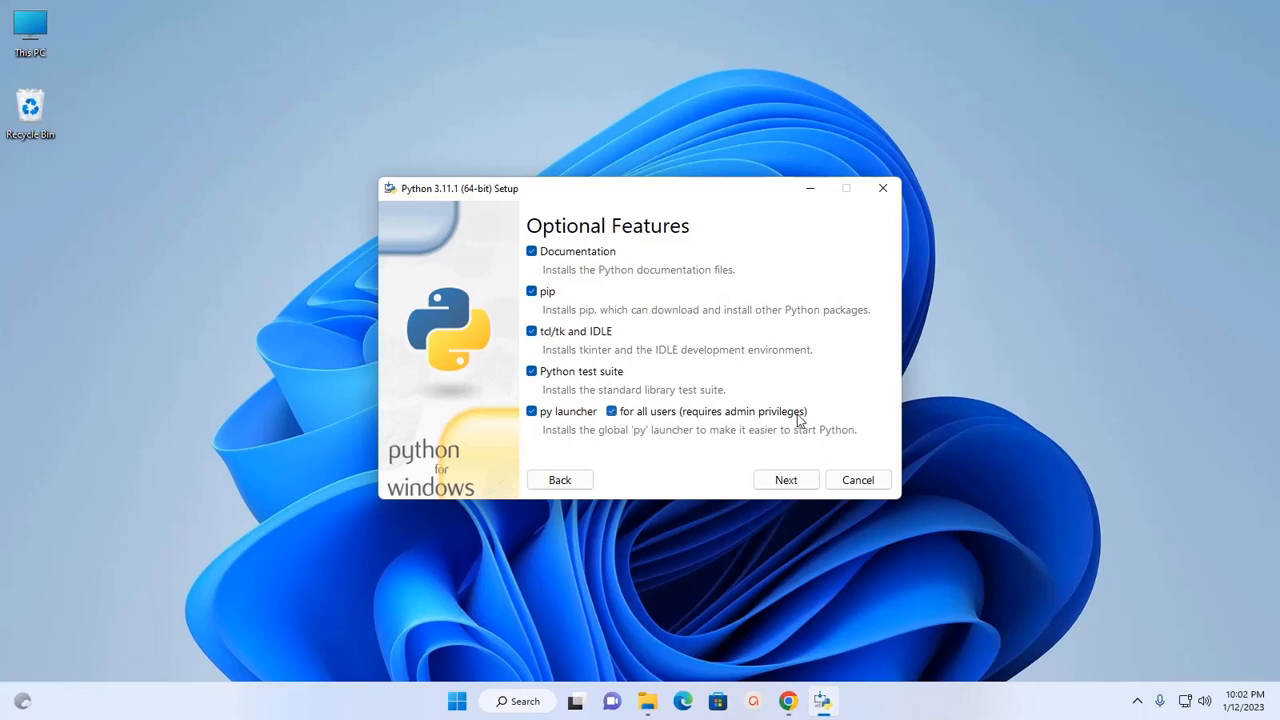
- On Advanced Options set install for all users and confirm location C:\Program Files\Python311
click(786, 480)
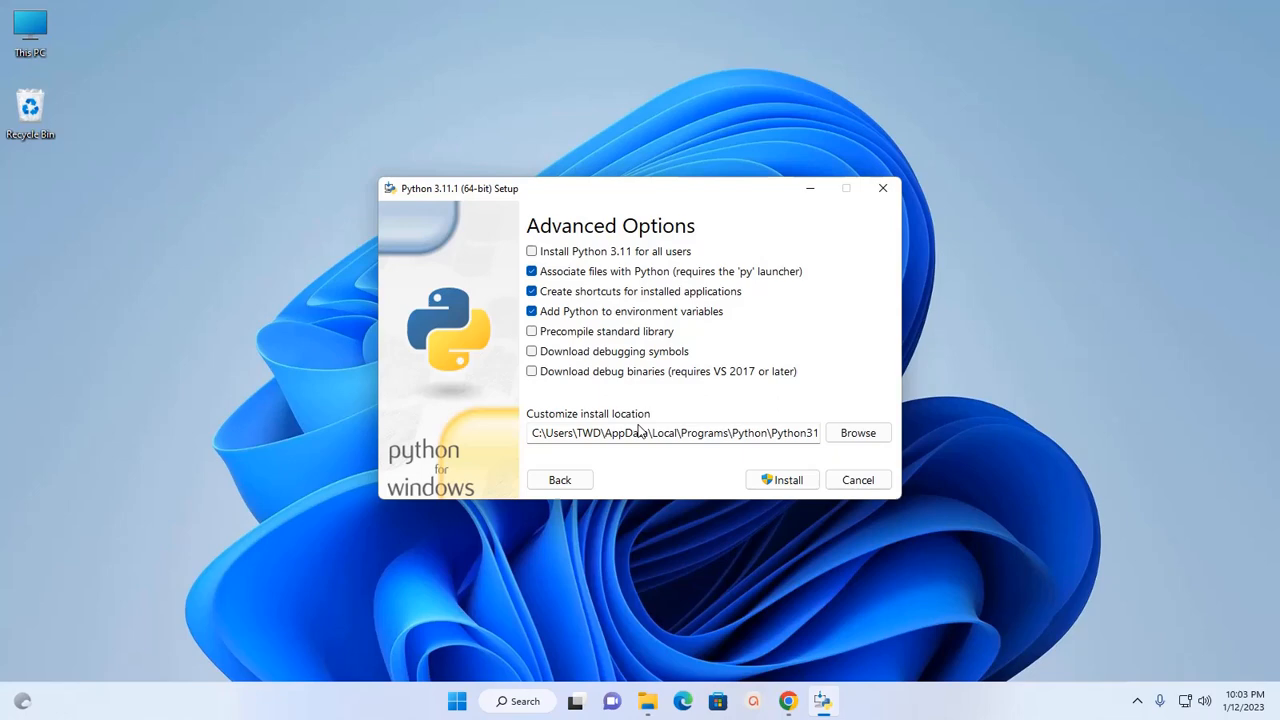
click(531, 251)
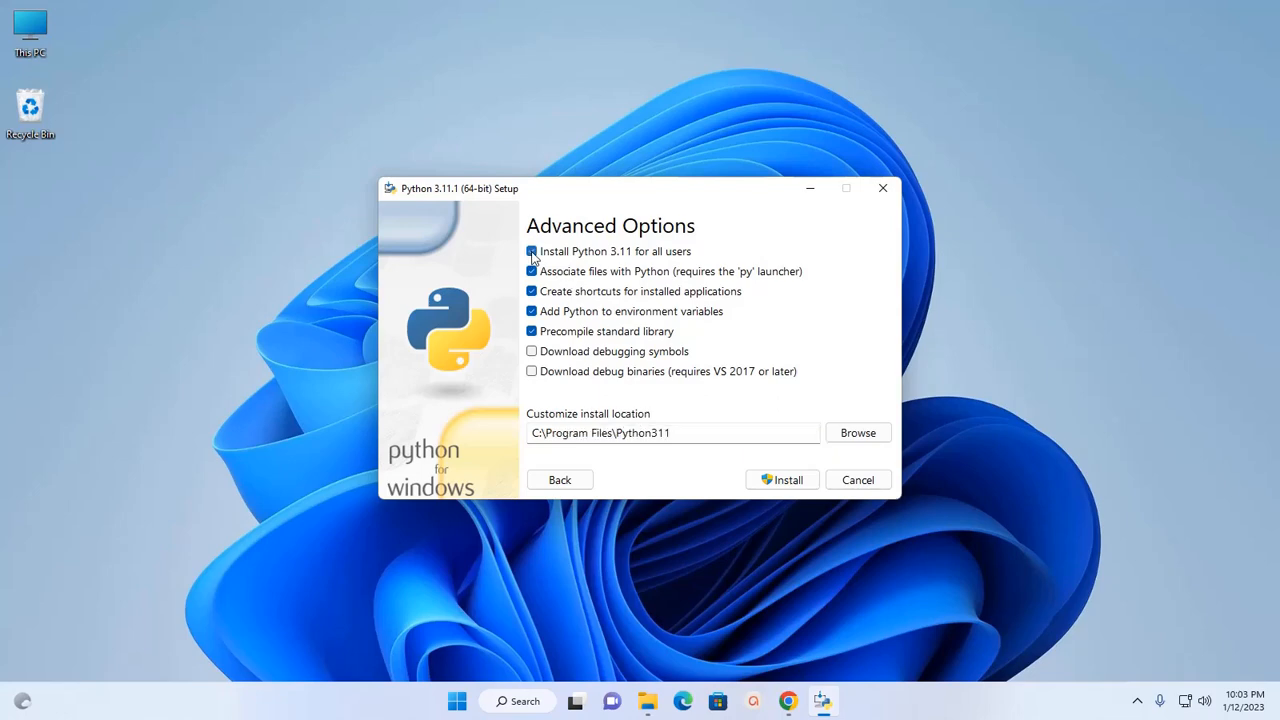
drag(678, 432, 521, 432)
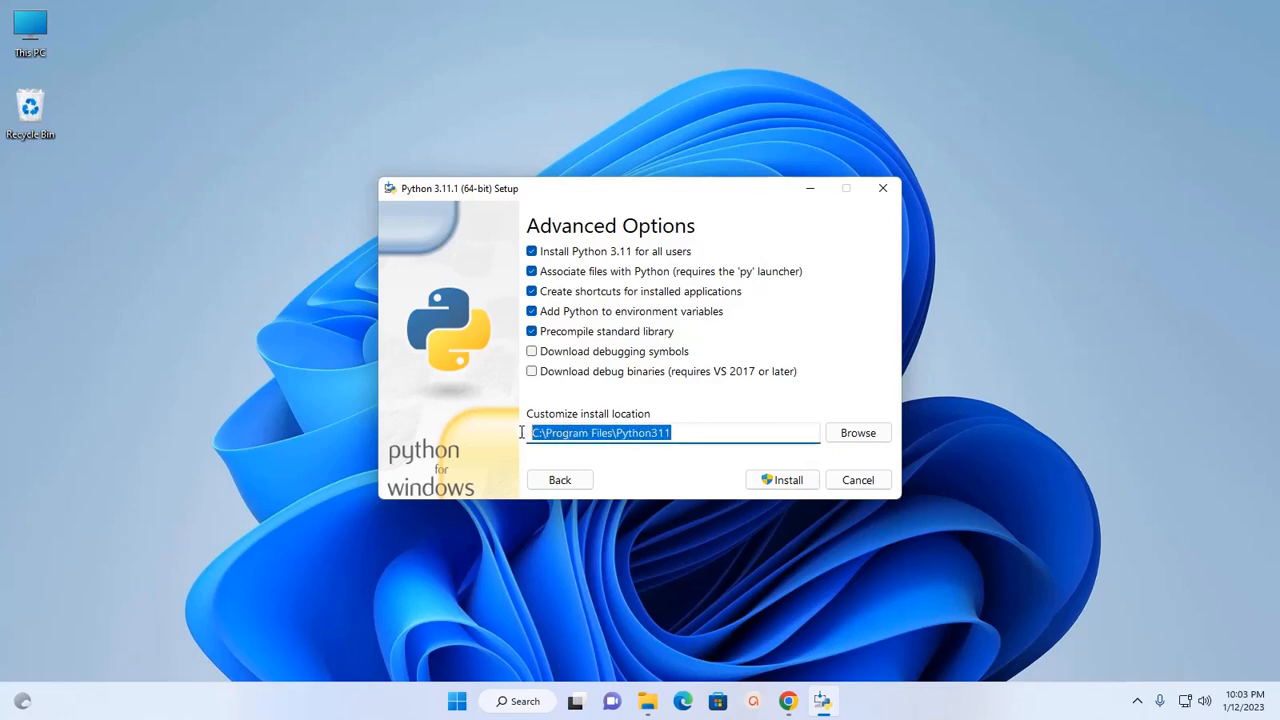
click(682, 432)
drag(682, 432, 525, 432)
click(696, 433)
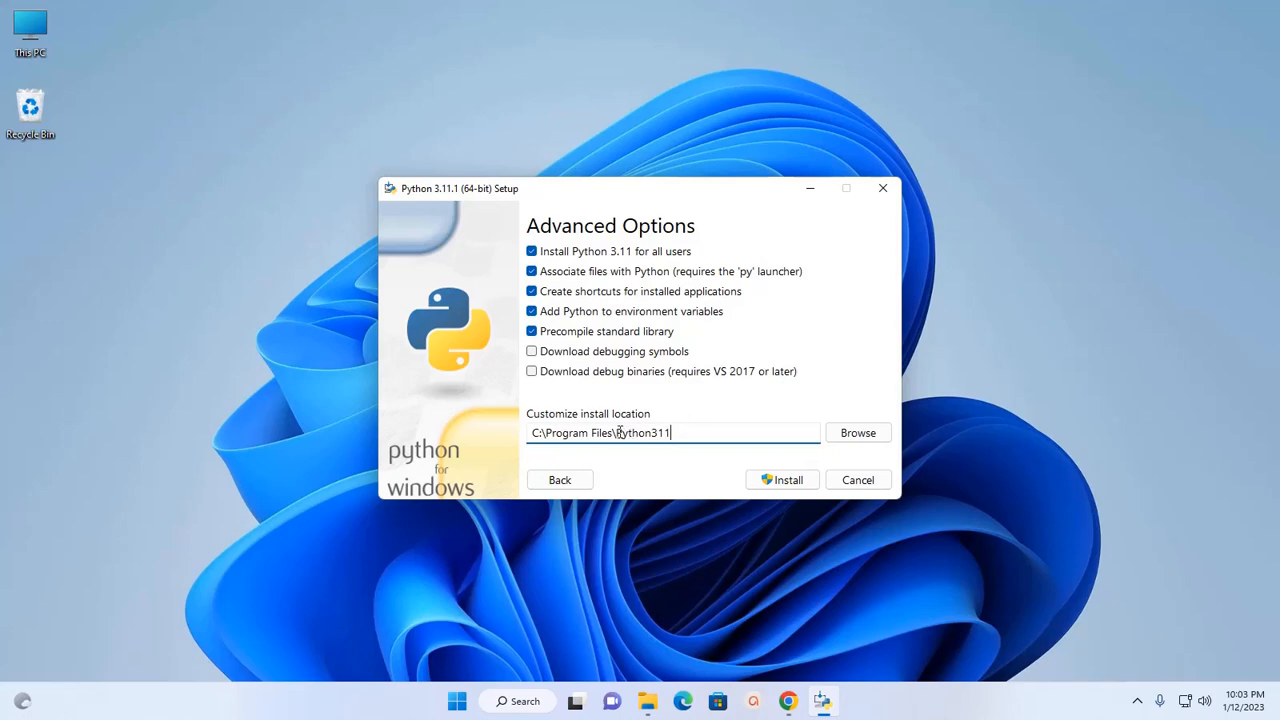
drag(616, 432, 673, 432)
click(781, 481)
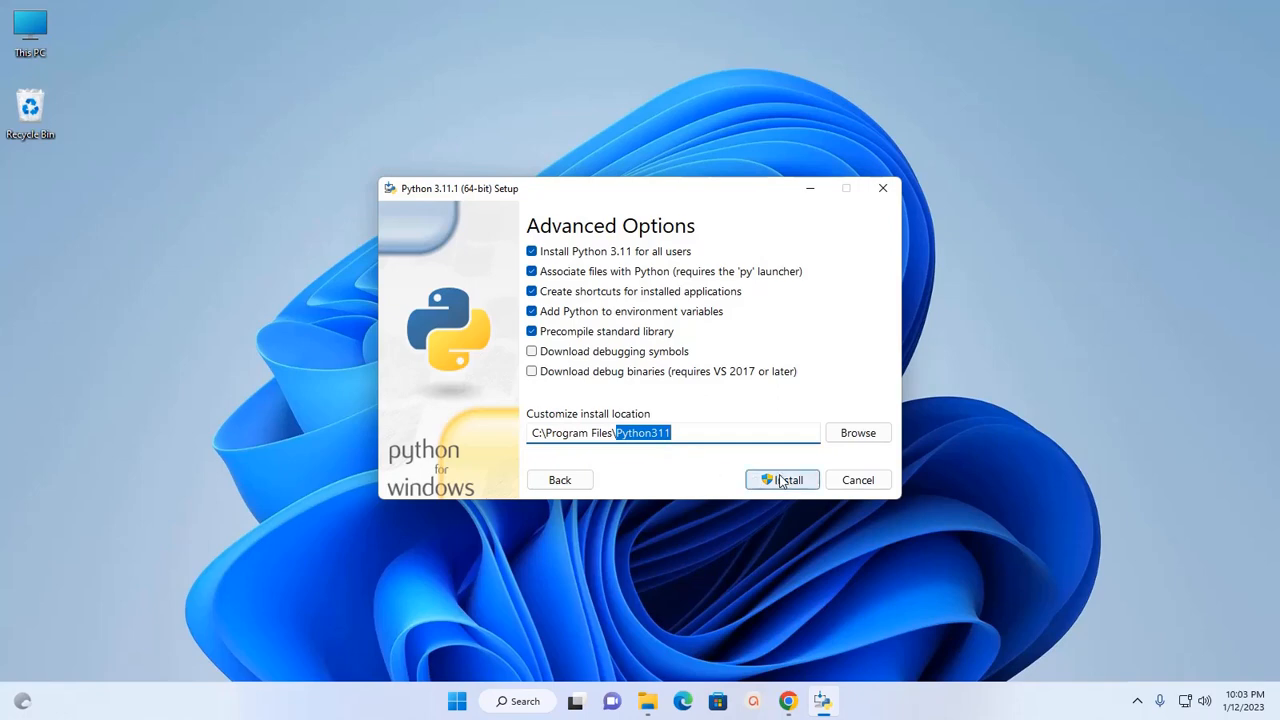
- Run the installation to completion and close the finished setup
click(781, 481)
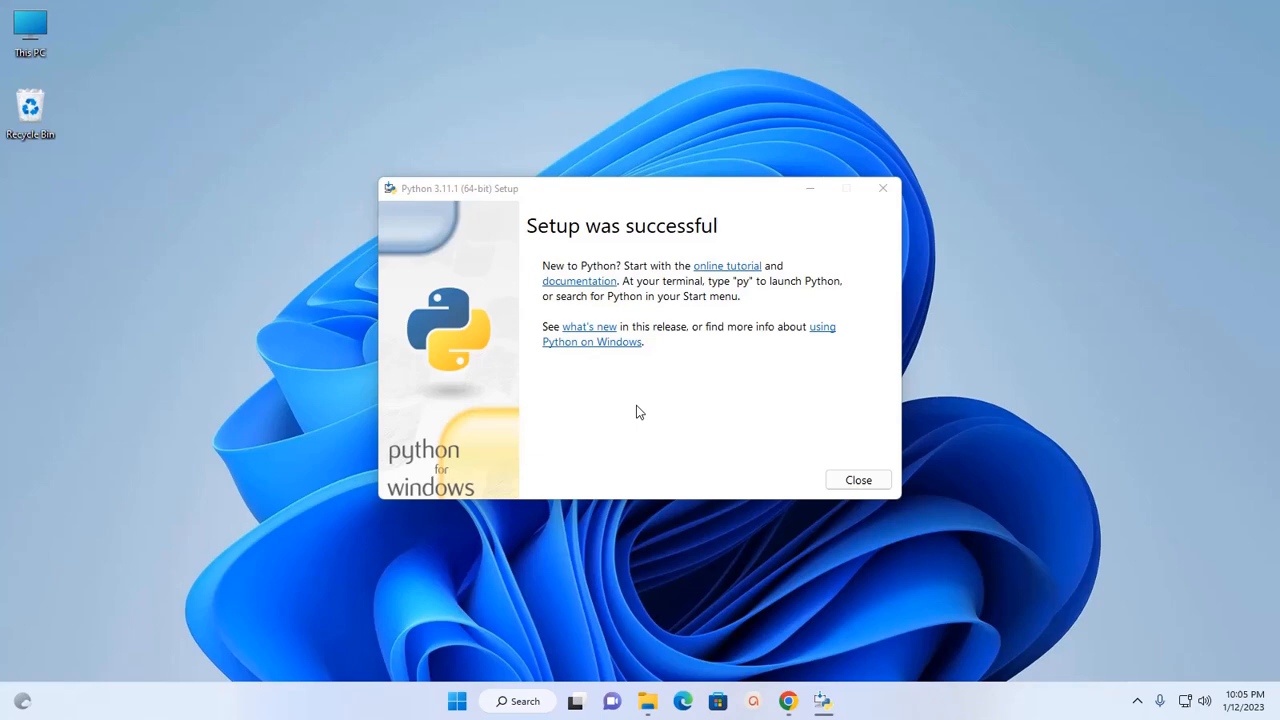
click(858, 480)
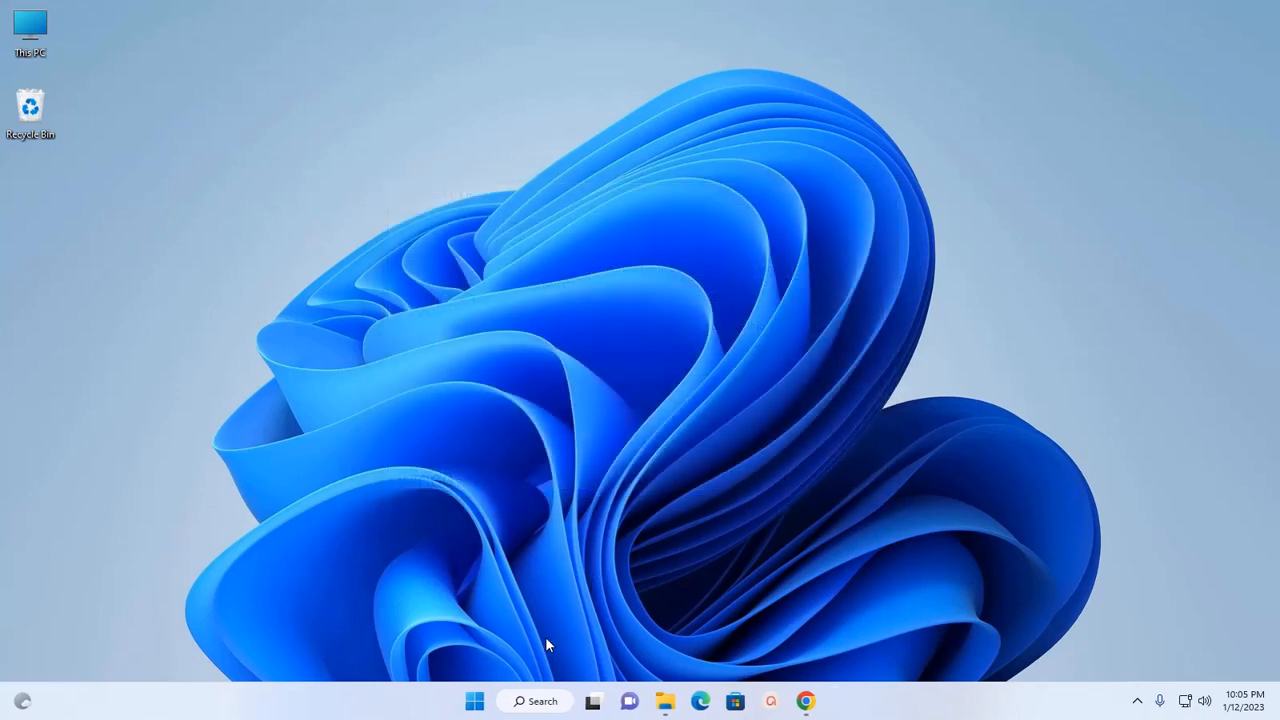
- Launch Command Prompt full screen and run py --version, highlighting the Python 3.11.1 result
click(475, 701)
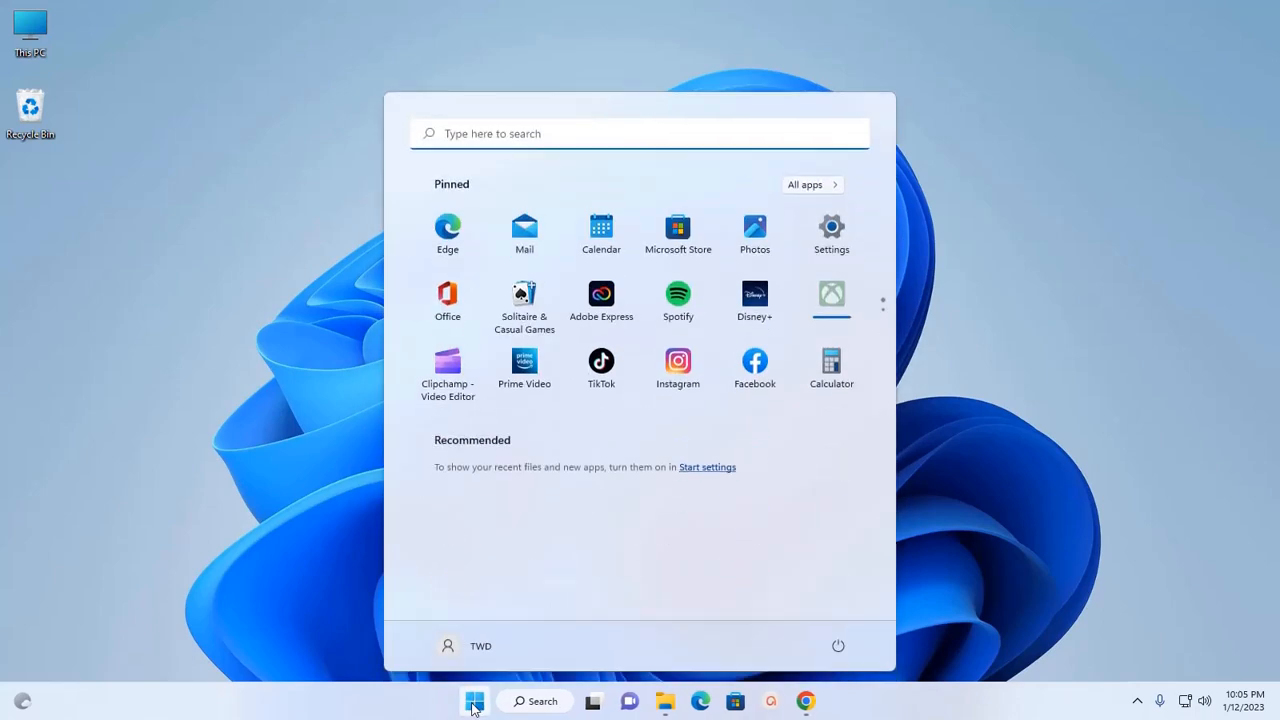
text(cmd)
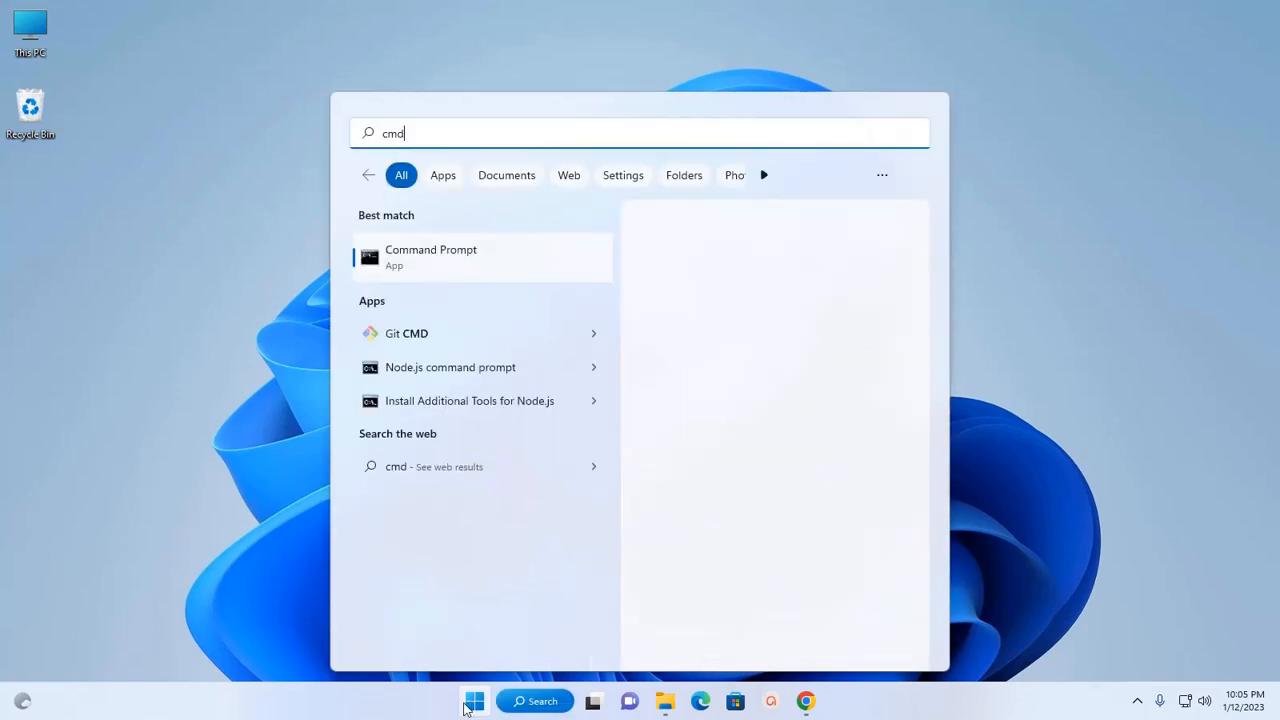
click(495, 255)
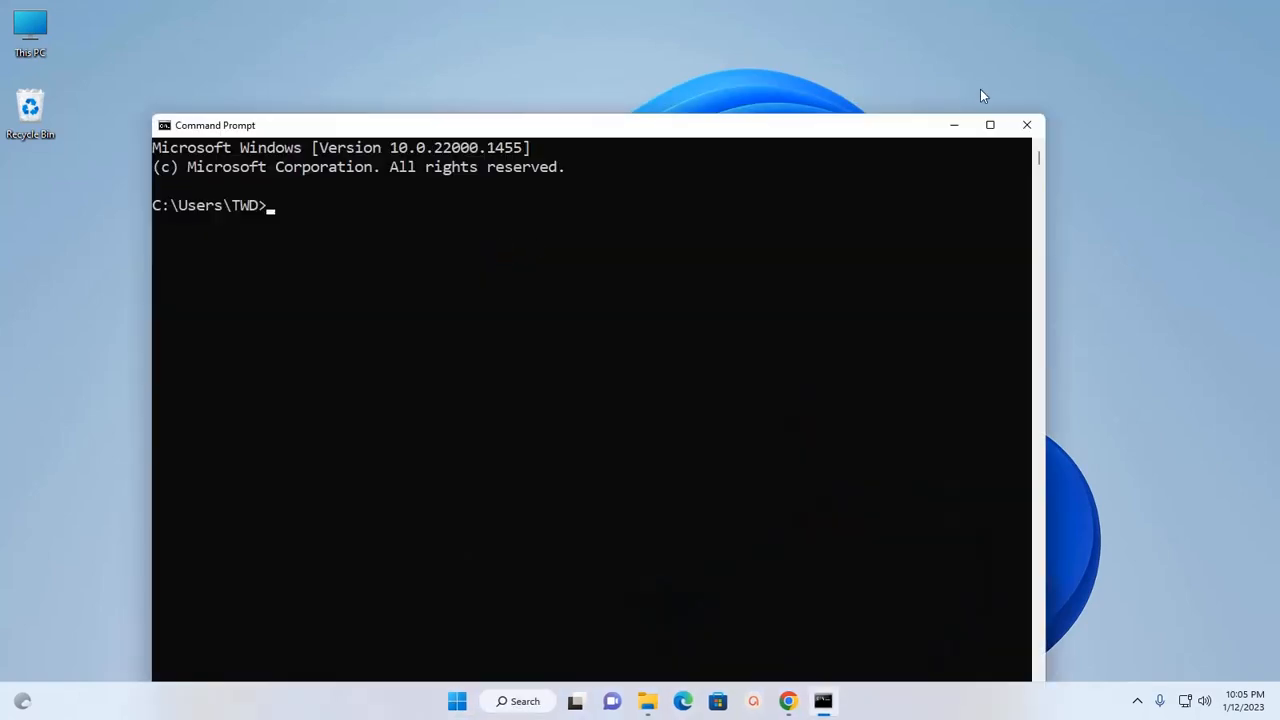
click(991, 125)
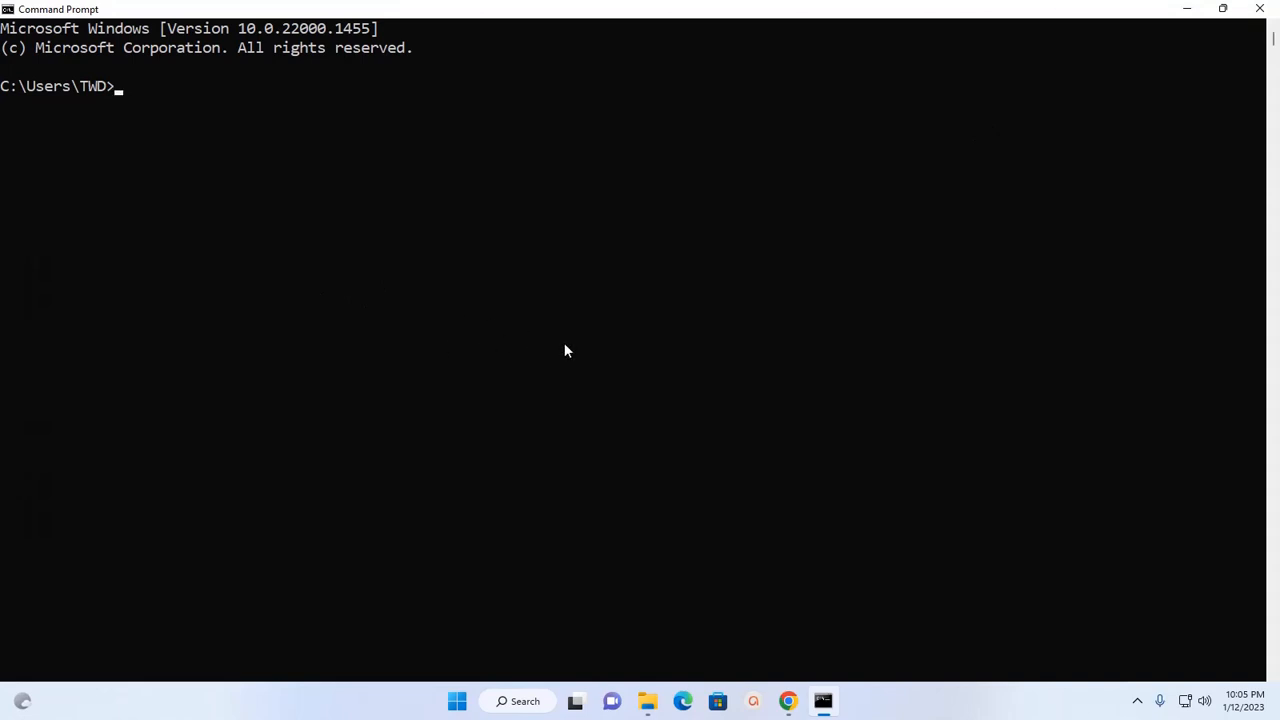
text(pytoh)
key(BackSpace)
key(BackSpace)
text(hon)
key(BackSpace)
key(BackSpace)
key(BackSpace)
key(BackSpace)
key(BackSpace)
text(--)
text(version)
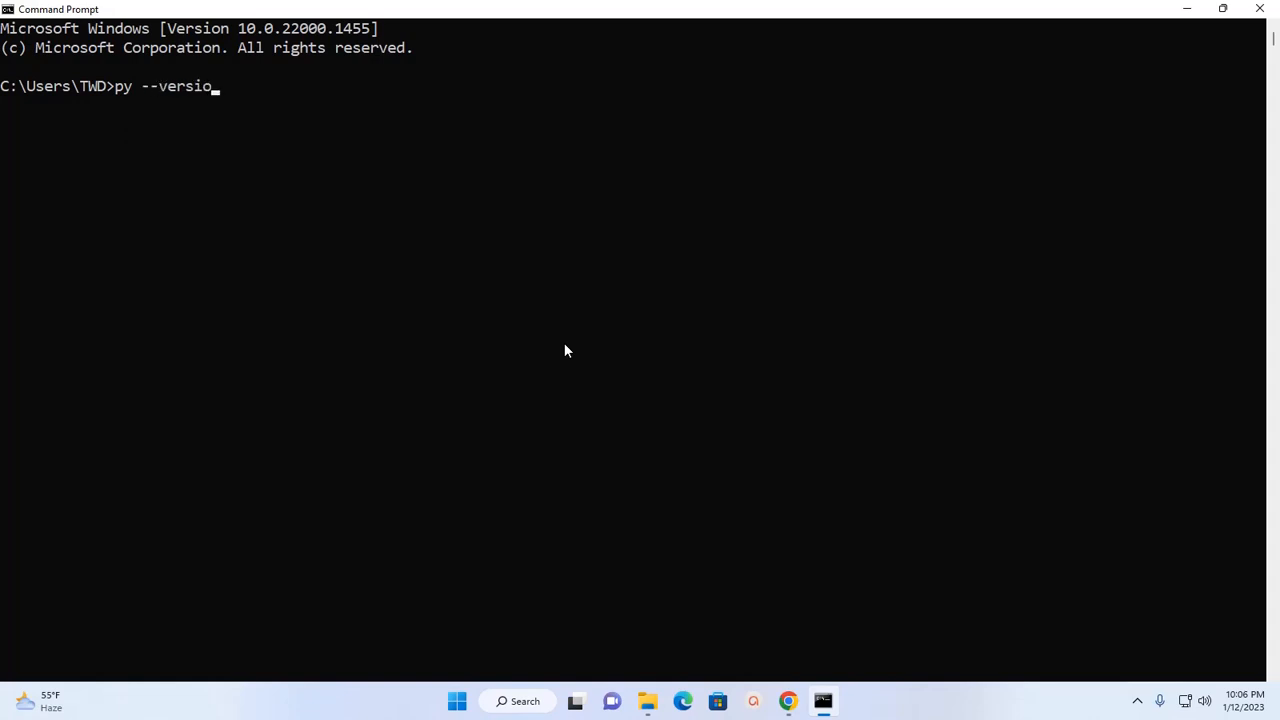
key(Return)
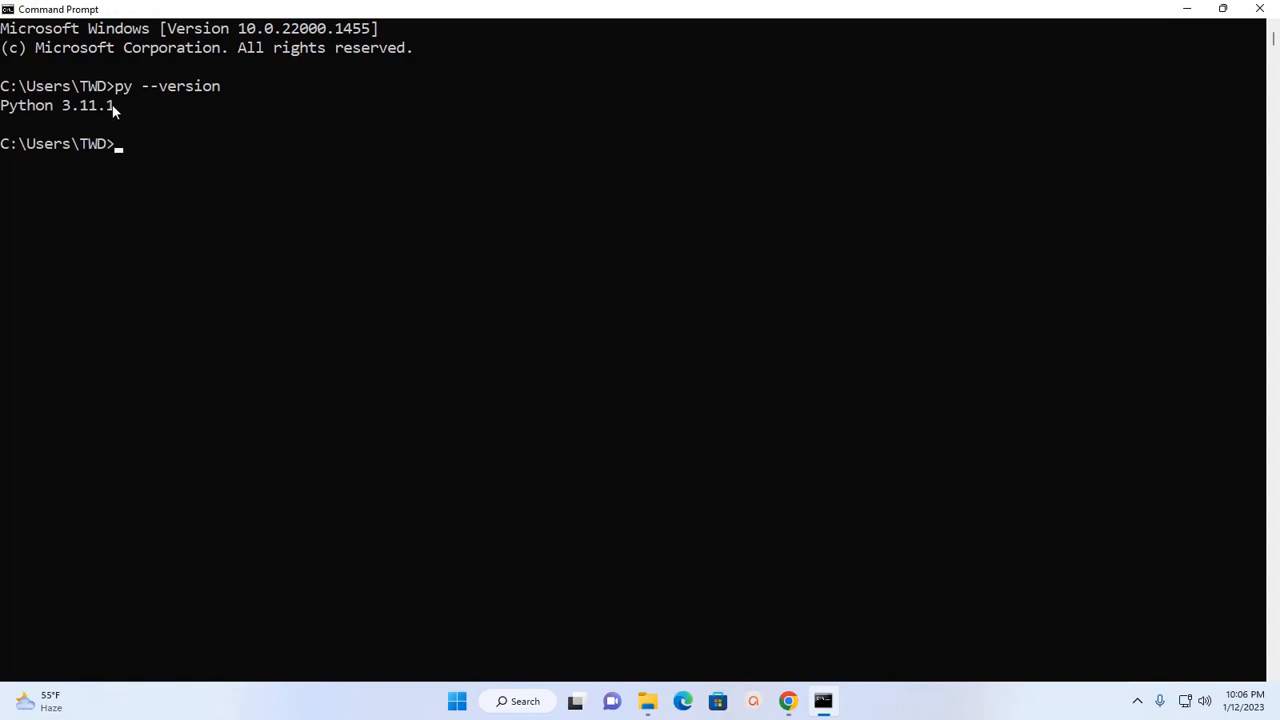
drag(115, 108, 0, 115)
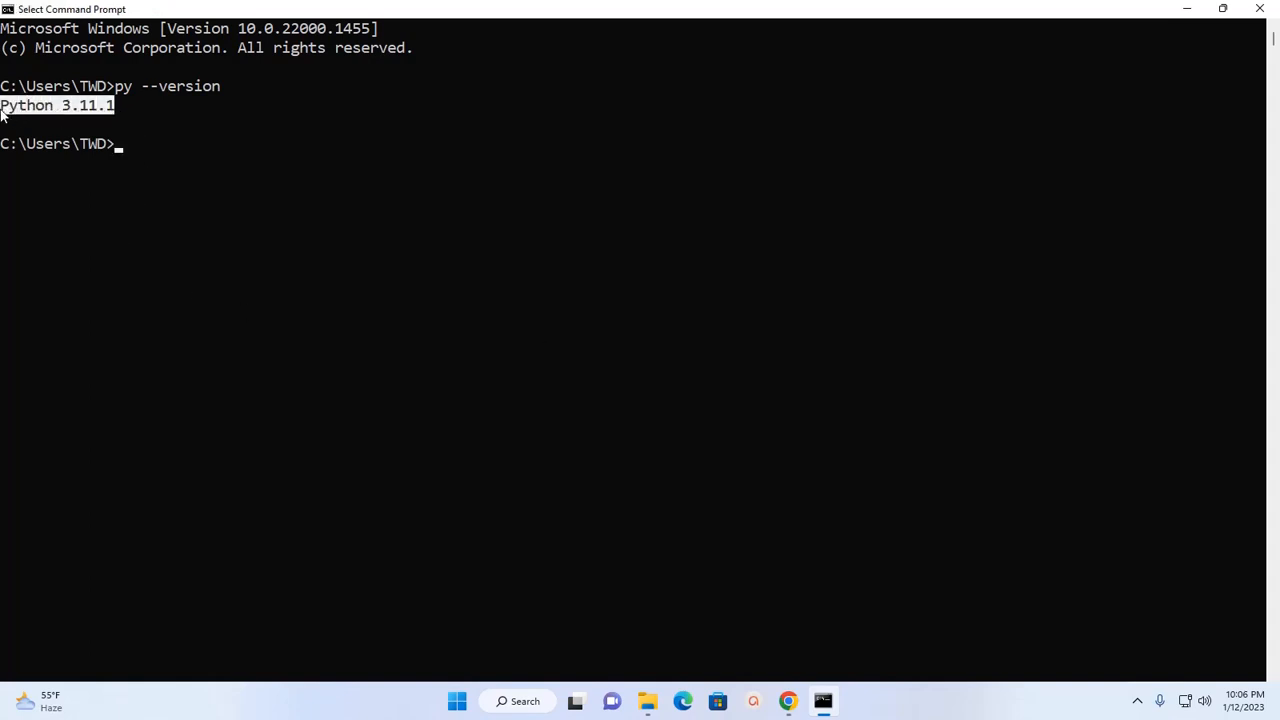
- Search Start for 'system e' and launch 'Edit the system environment variables'
click(136, 124)
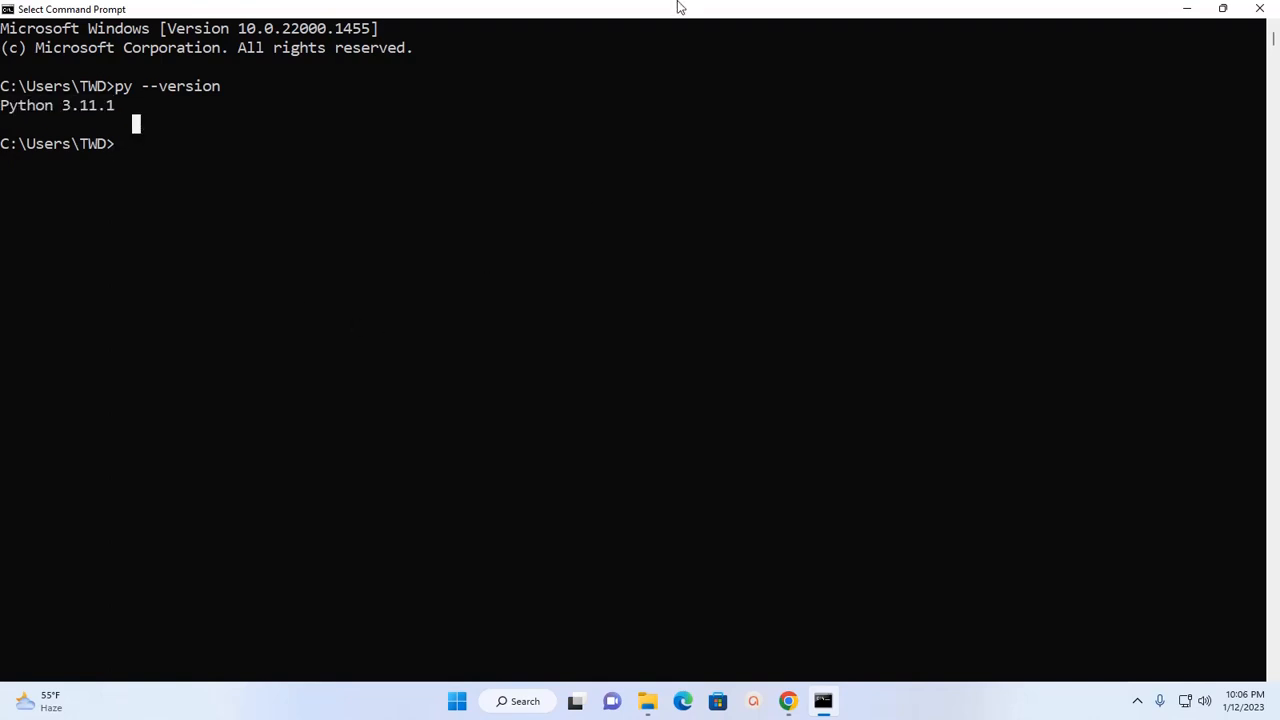
click(457, 701)
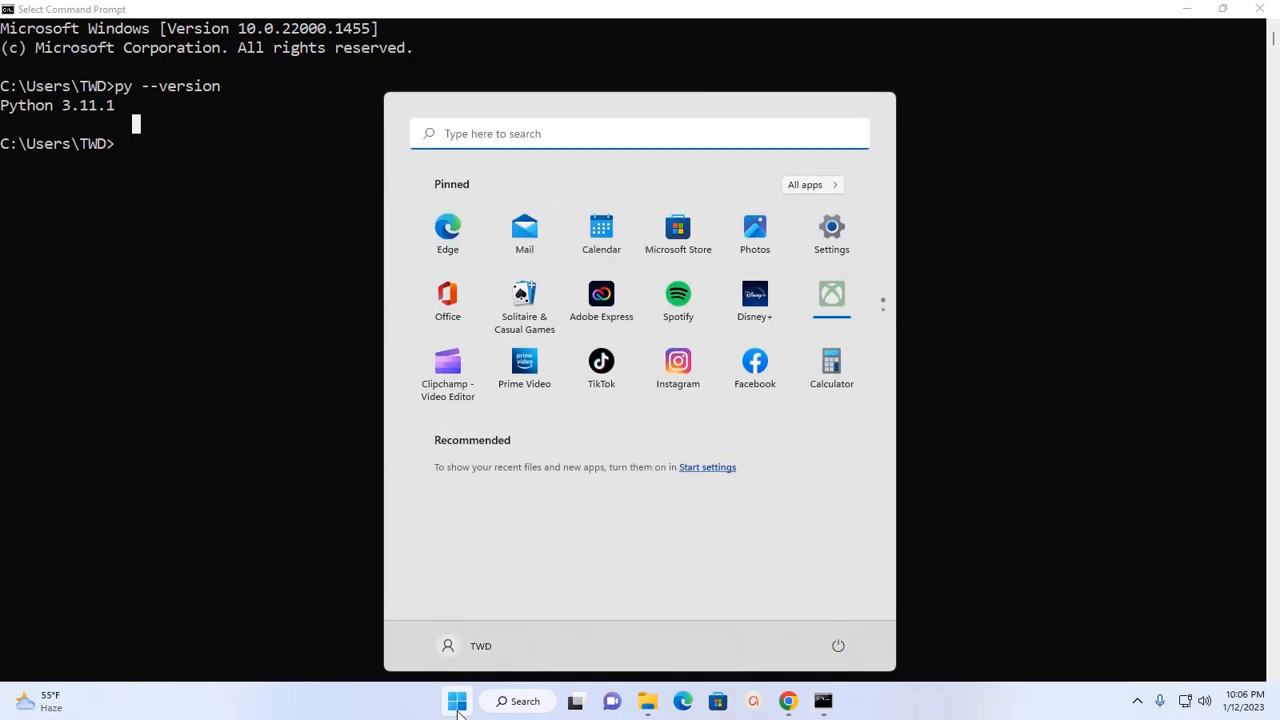
click(457, 706)
click(457, 701)
text(syst)
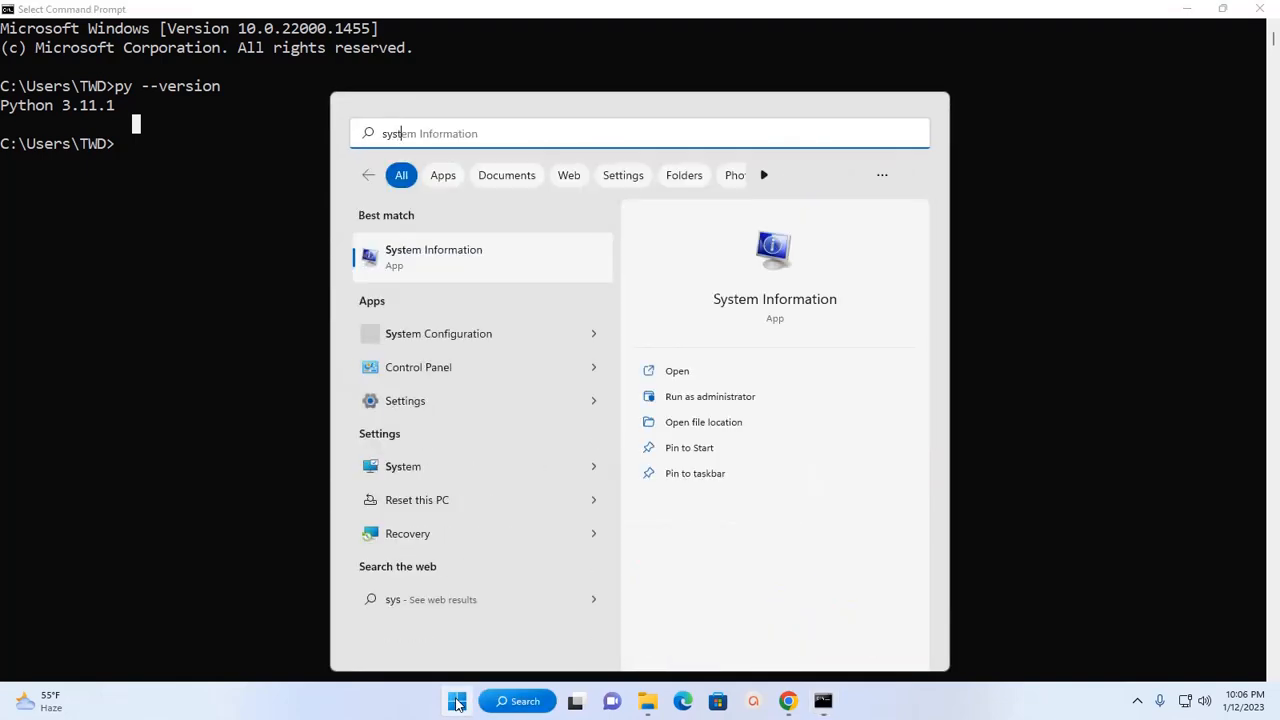
text(em e)
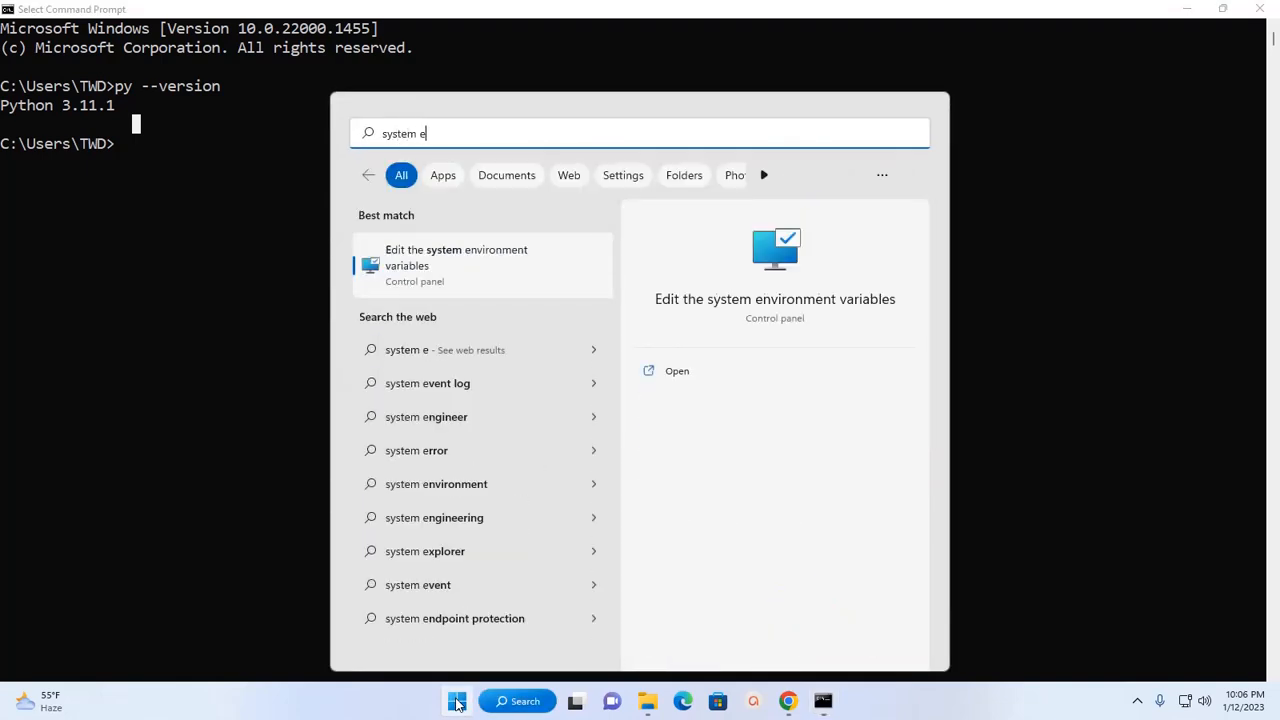
click(473, 256)
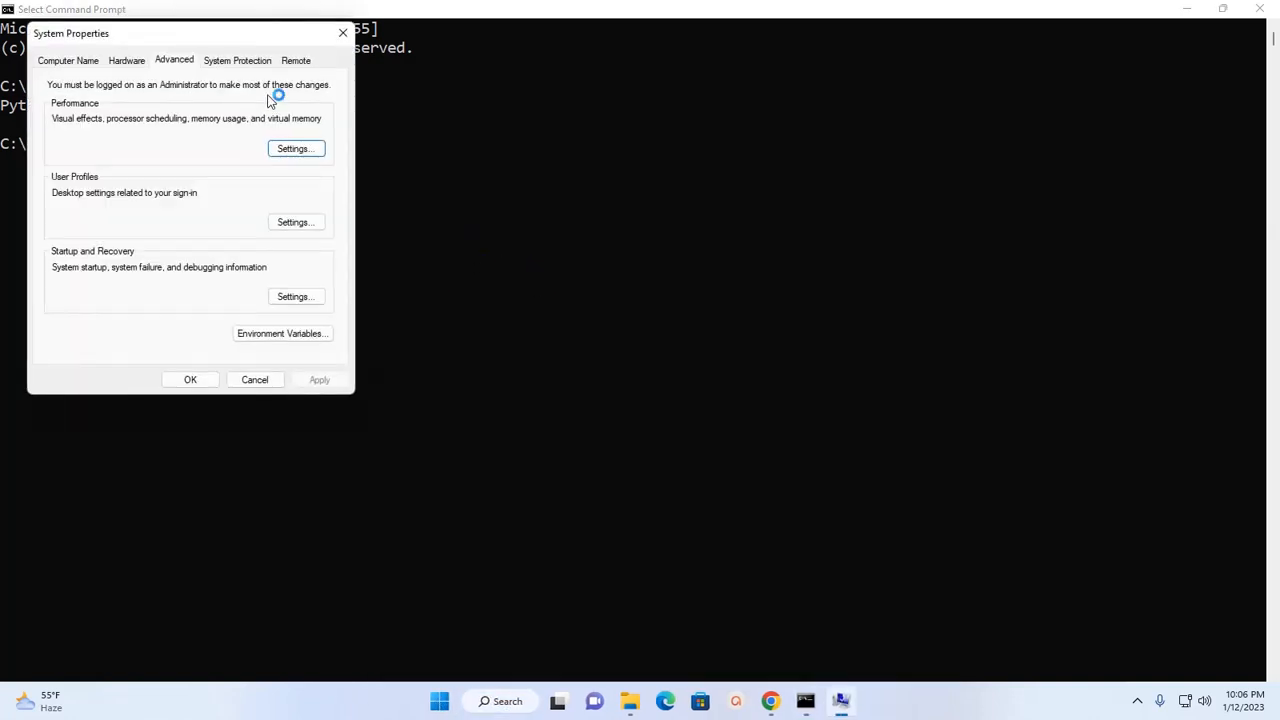
click(258, 338)
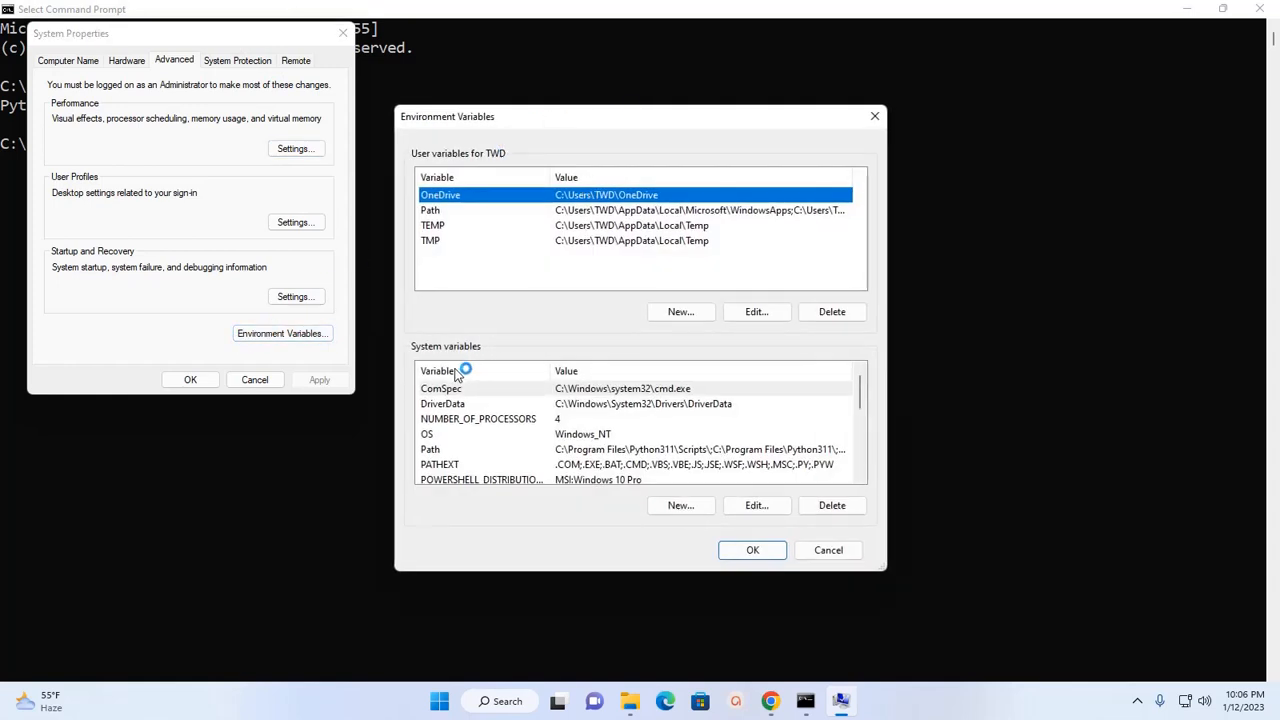
click(440, 449)
click(760, 506)
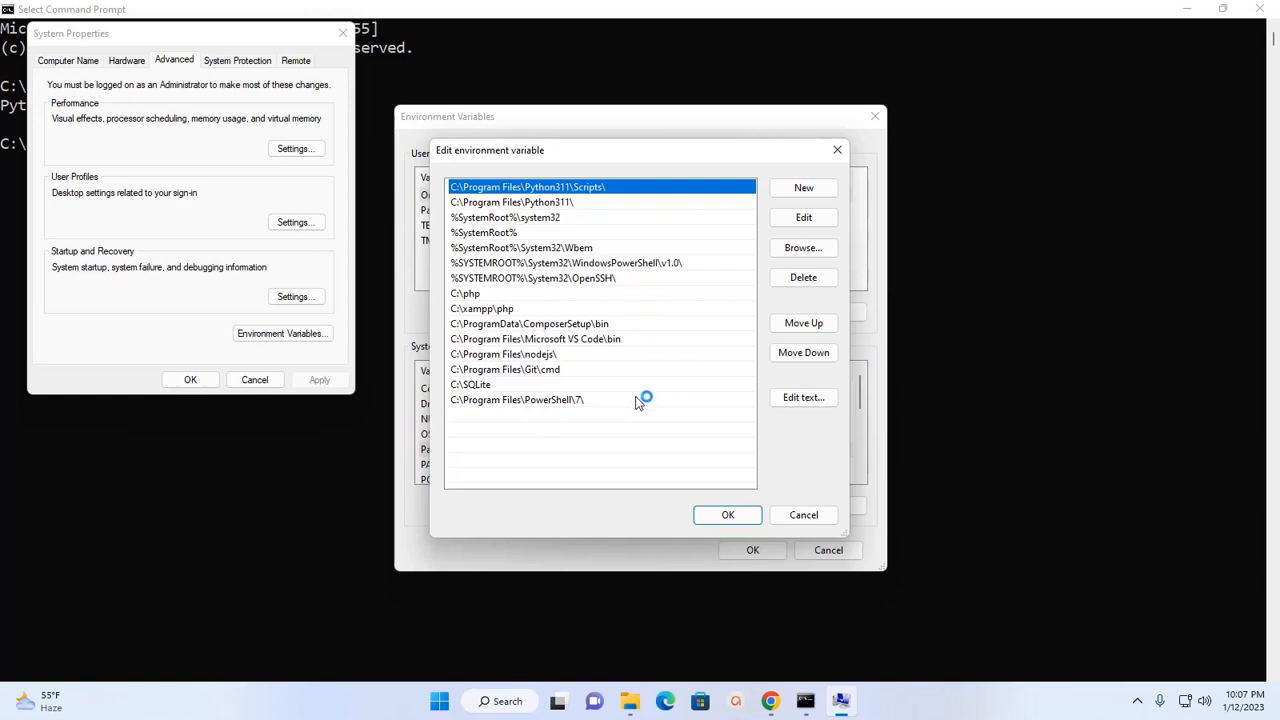
click(480, 202)
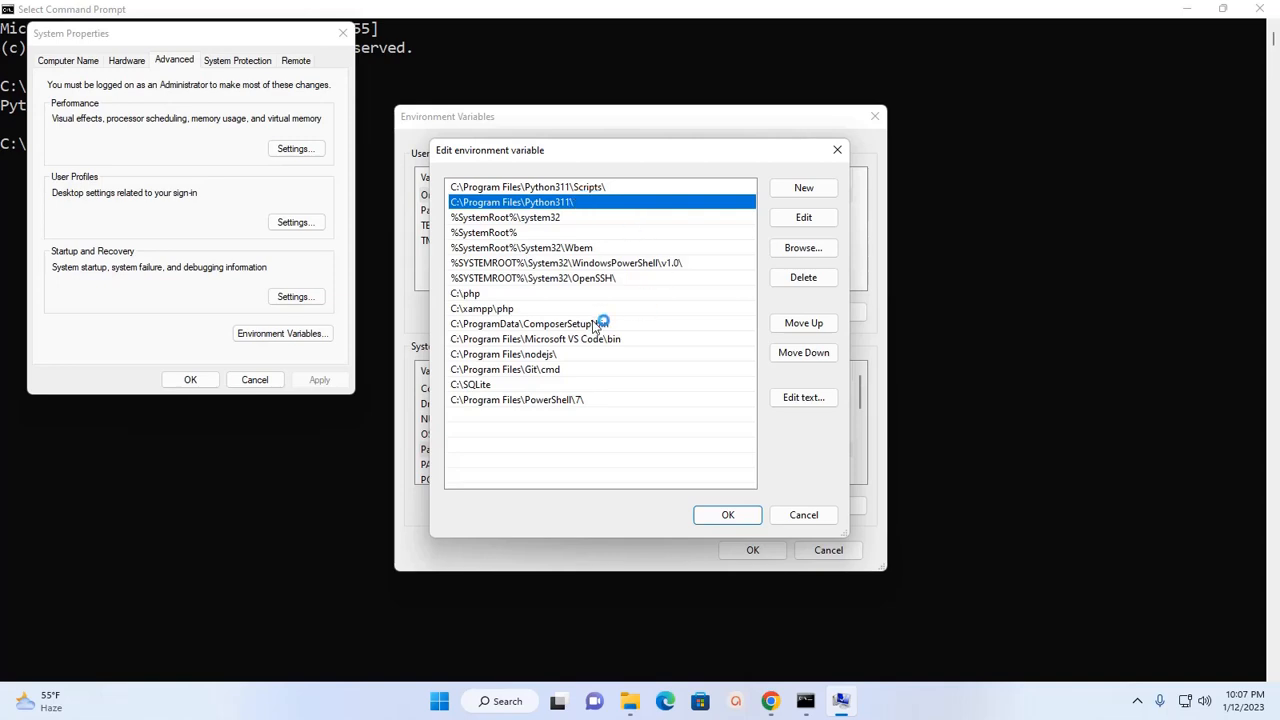
click(735, 515)
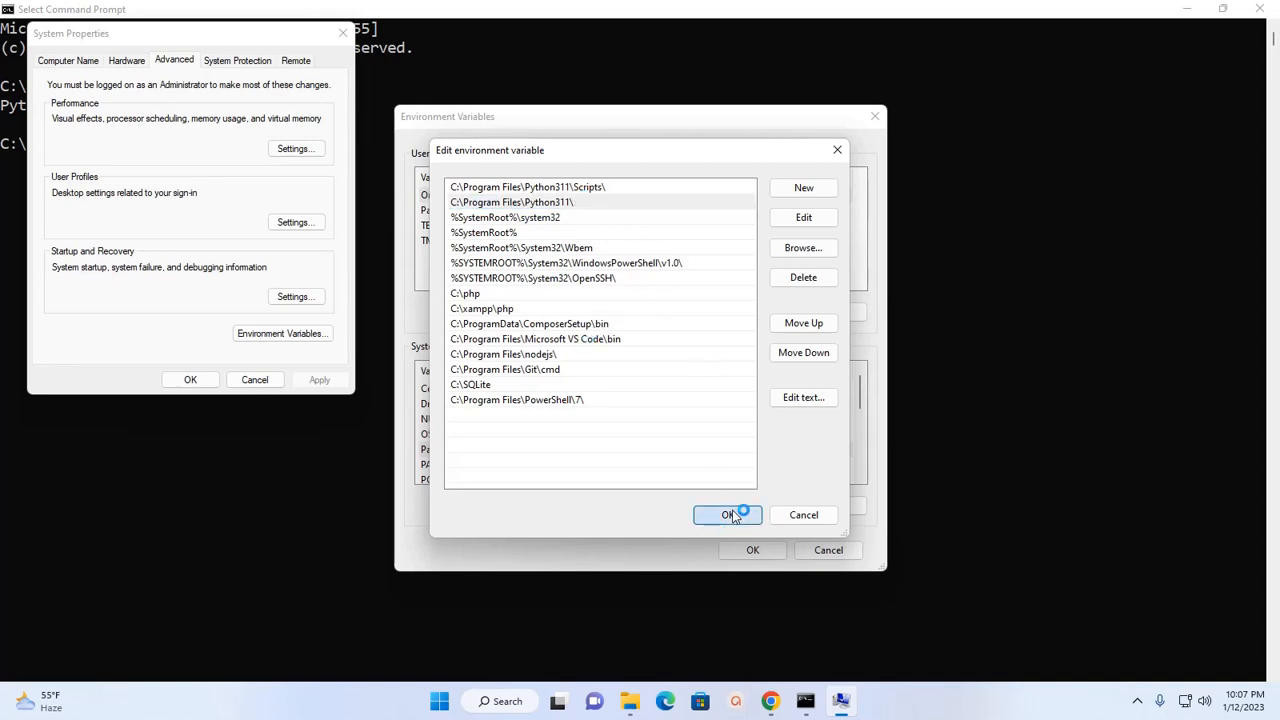
click(753, 550)
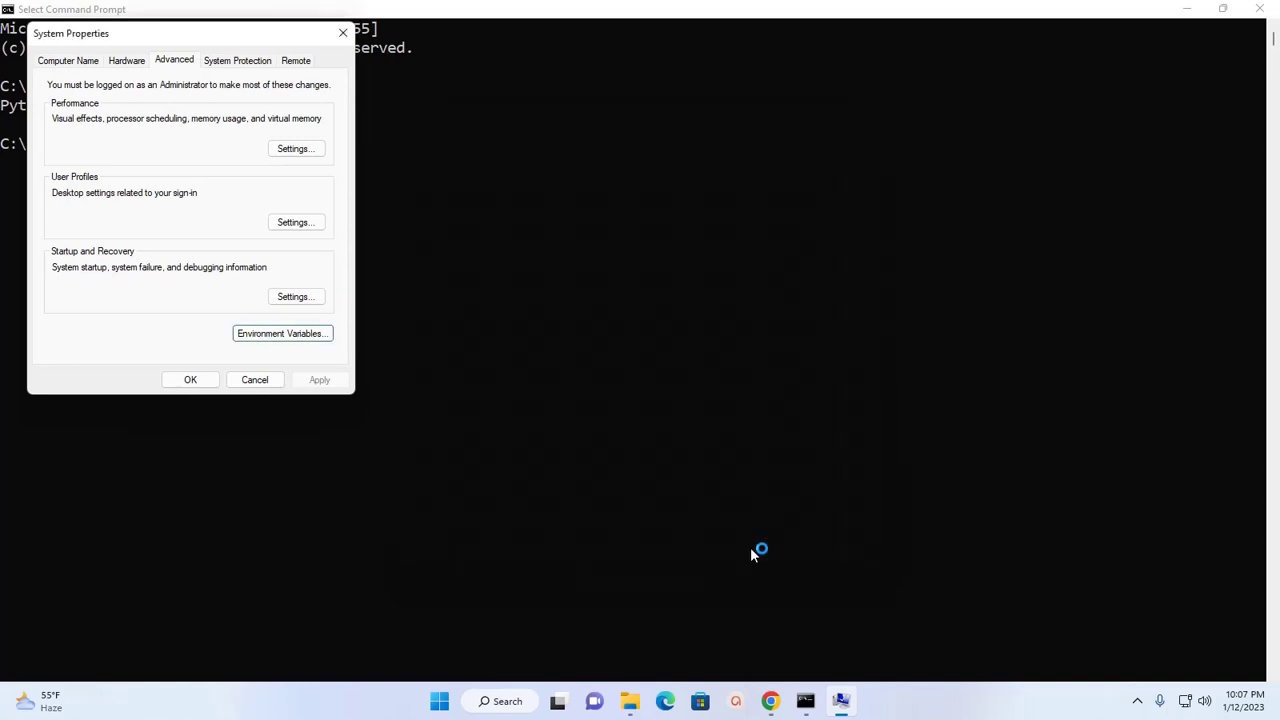
- Close System Properties and run py to start the Python 3.11.1 interactive shell
click(190, 380)
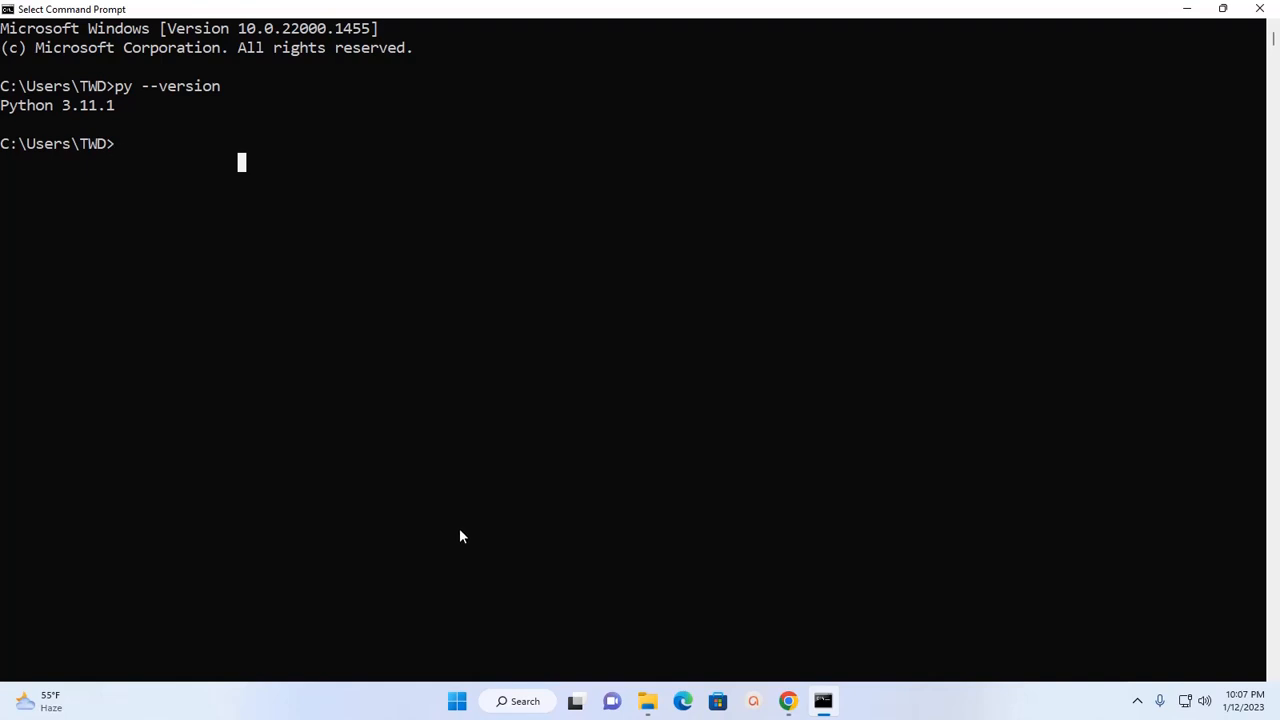
text(py)
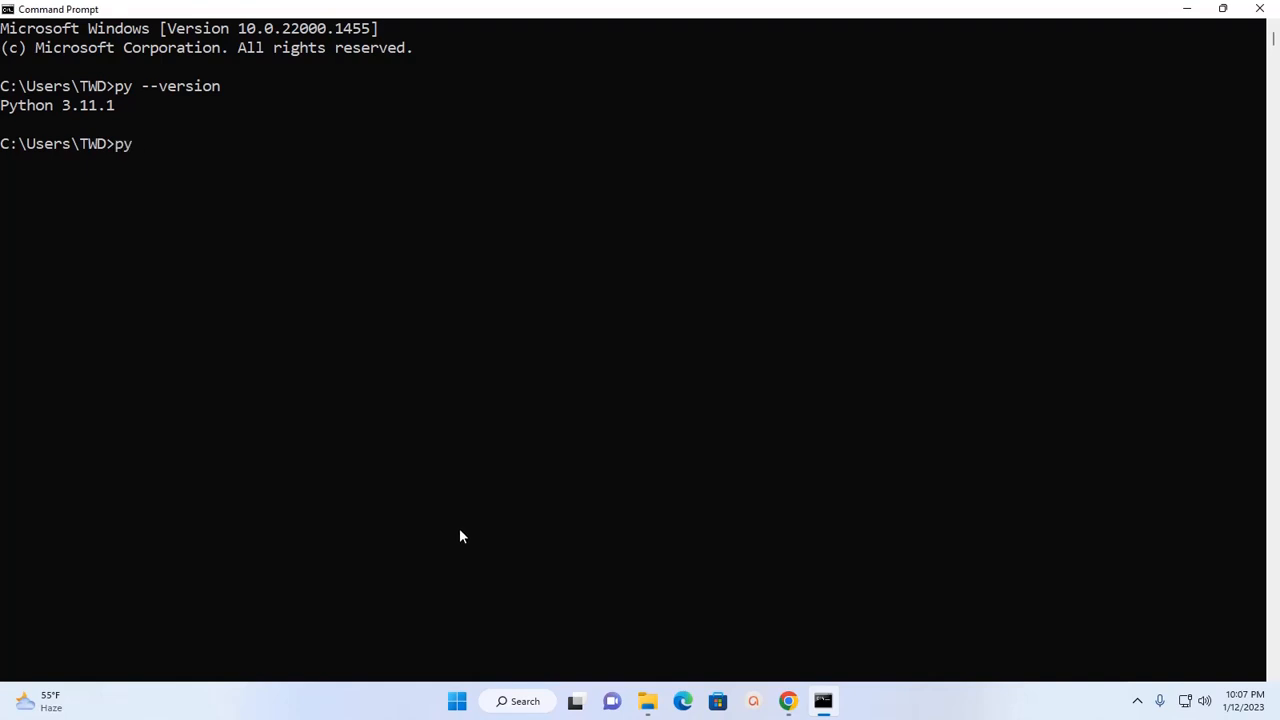
key(Return)
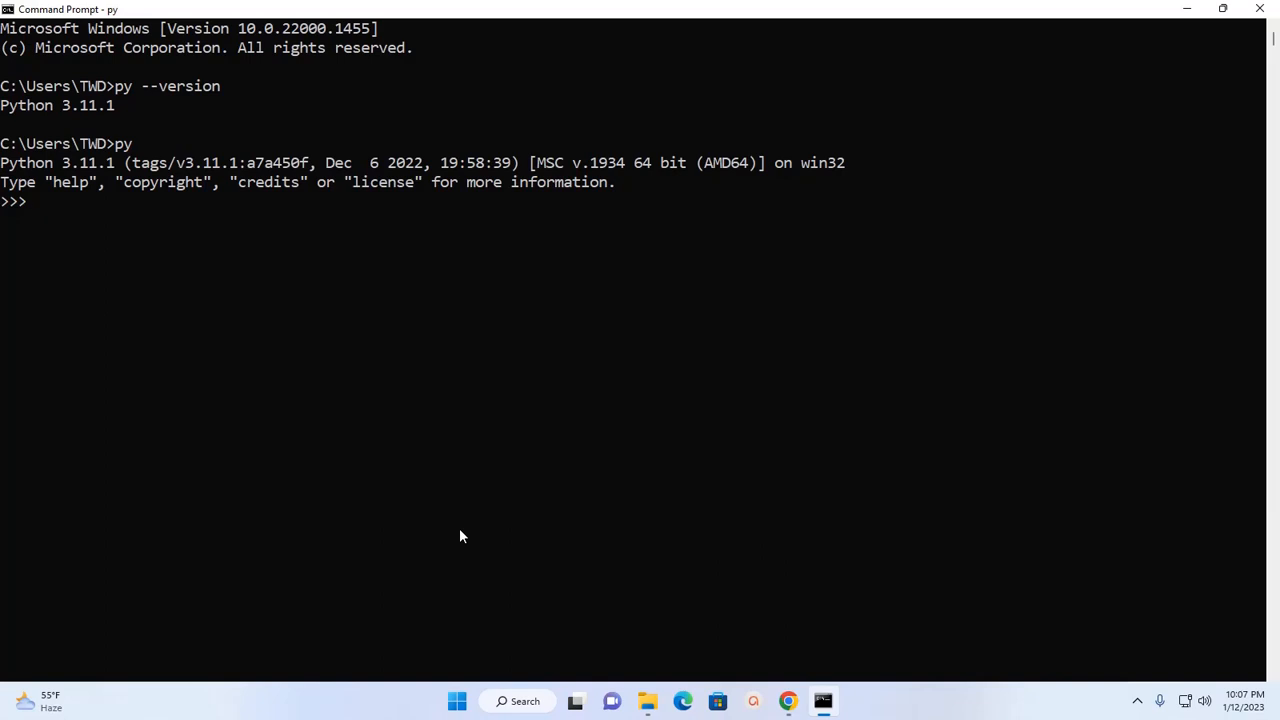
text(pri)
text(nt()
text()")
text(H)
text(ello)
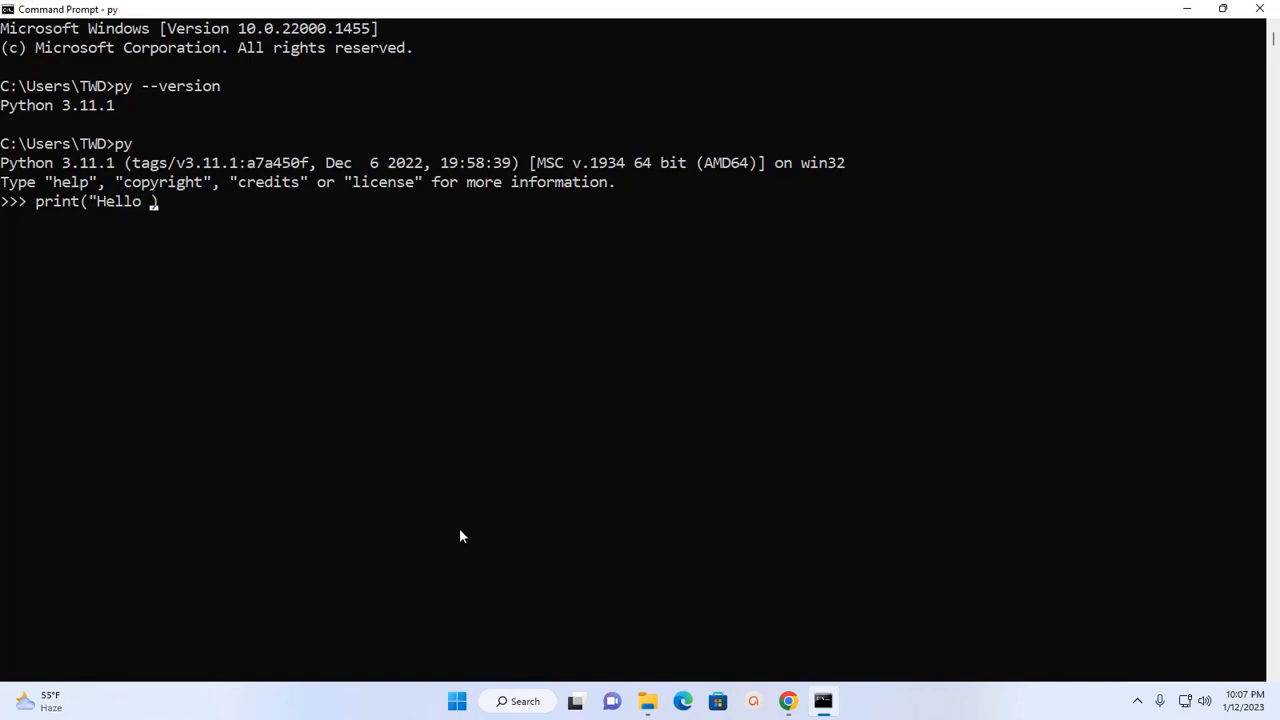
- Run print("Hello! Python 3.11.1") in the shell and highlight the printed output
key(BackSpace)
text(! )
text(Pyth)
text(on 3)
text(.11.1)
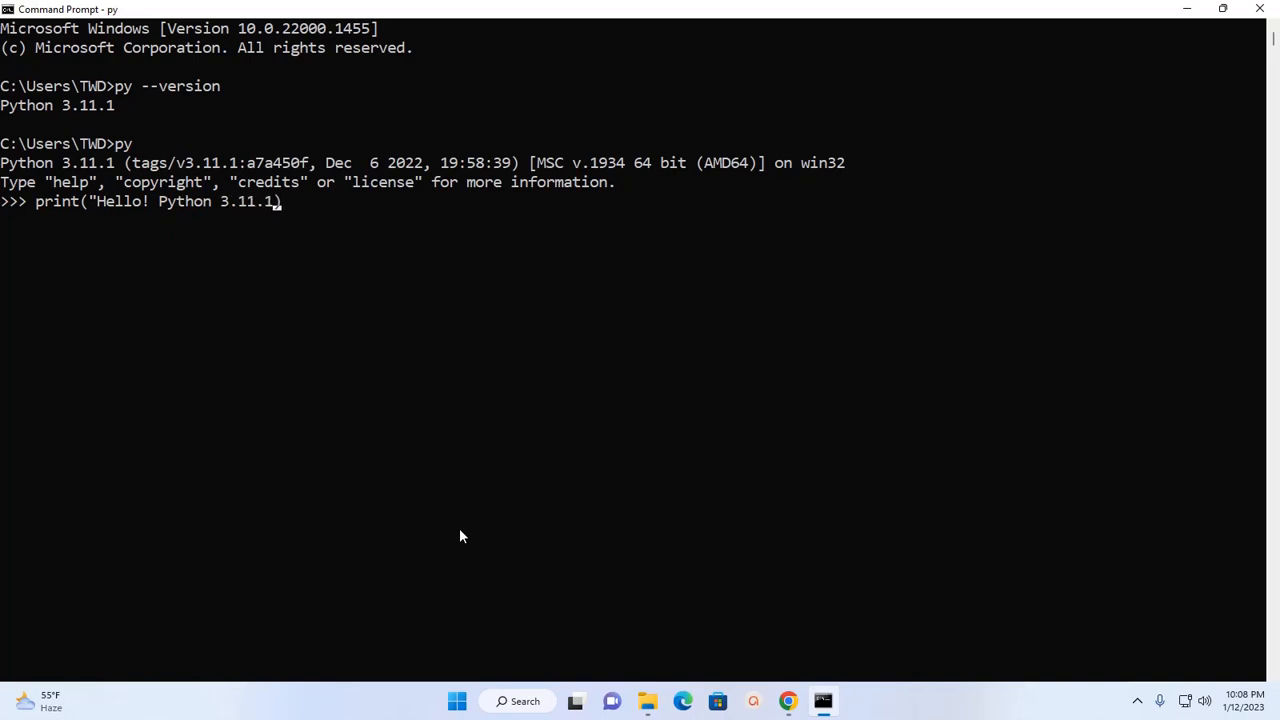
text(")
text())
key(Return)
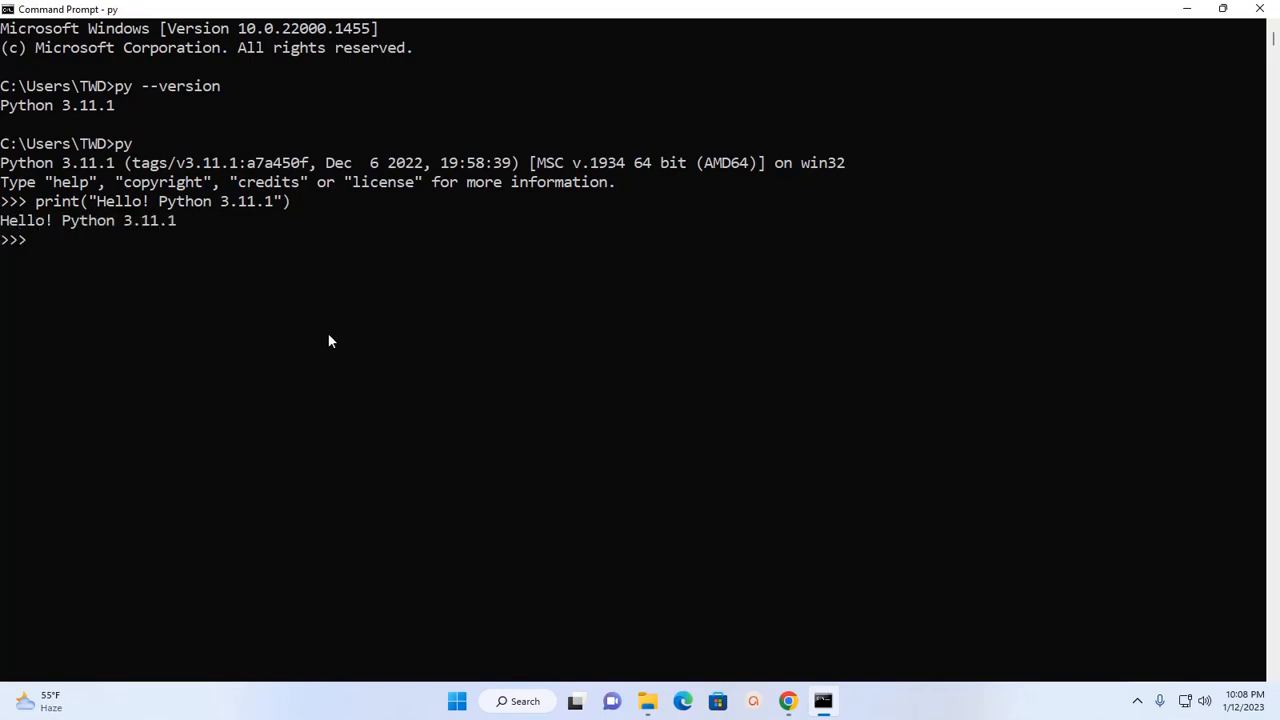
drag(175, 221, 2, 221)
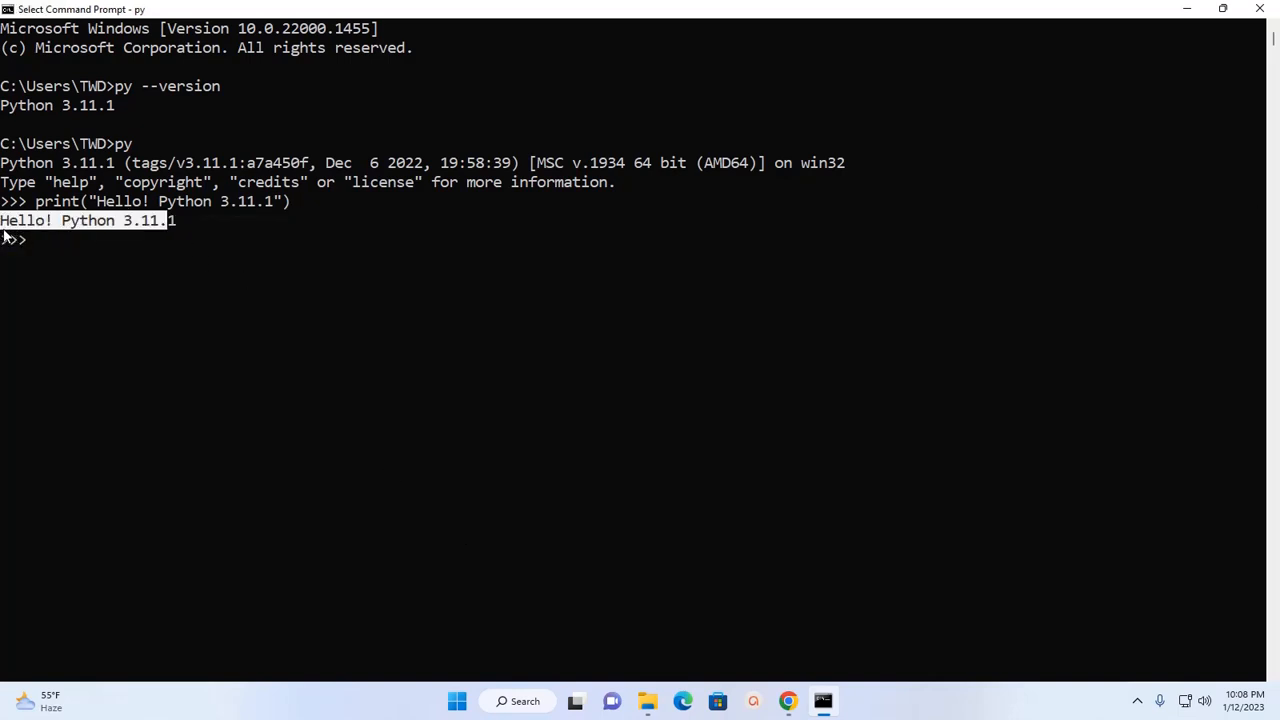
click(82, 242)
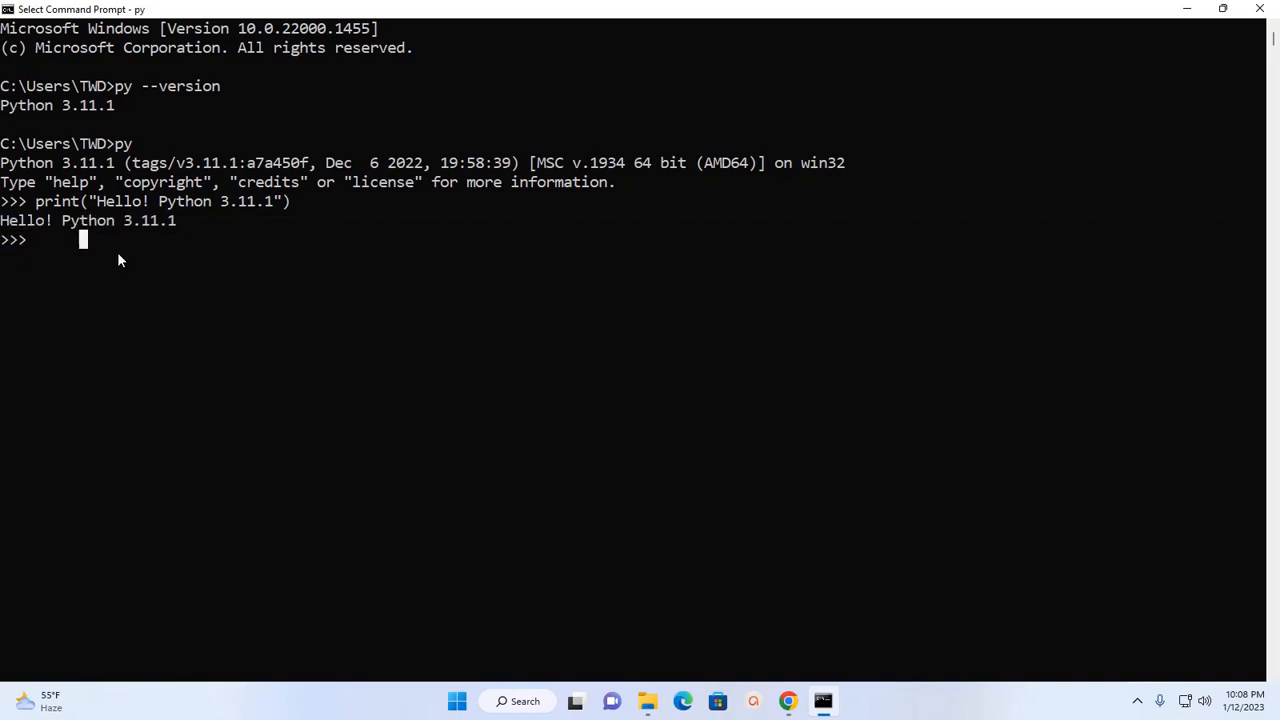
click(47, 240)
text(exit)
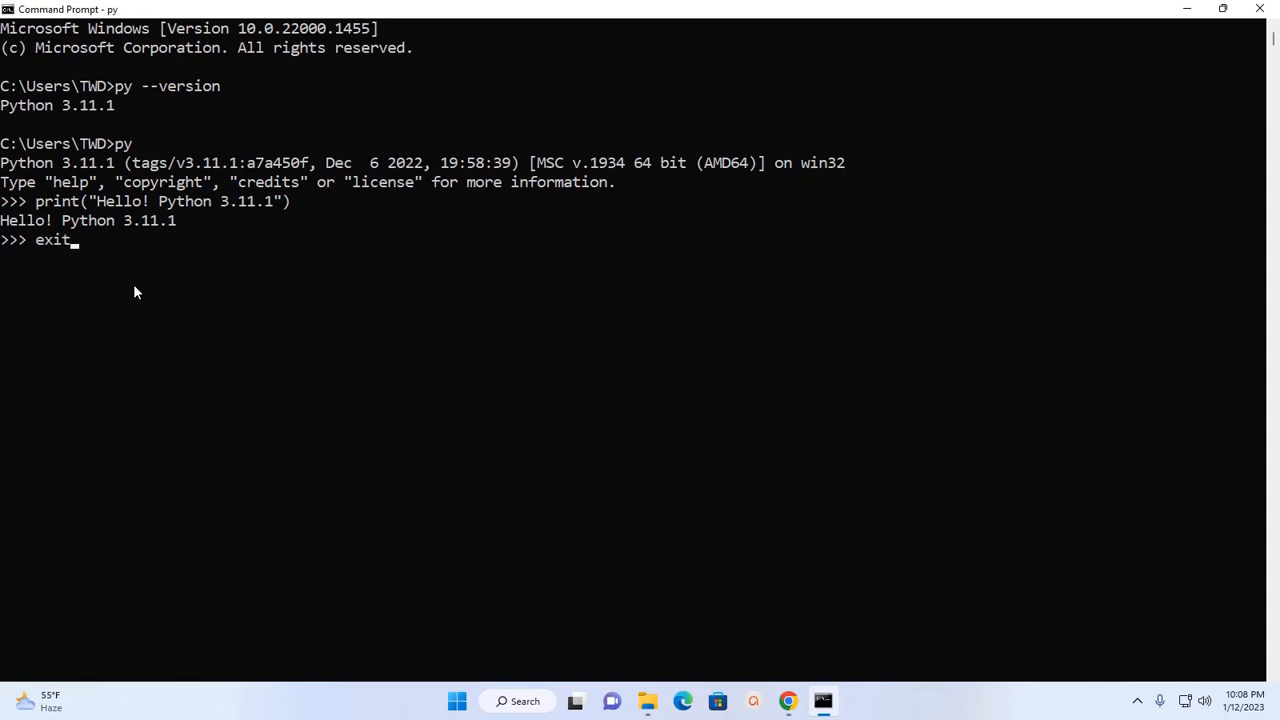
text(())
- Leave Python with exit() and close the Command Prompt window
key(Return)
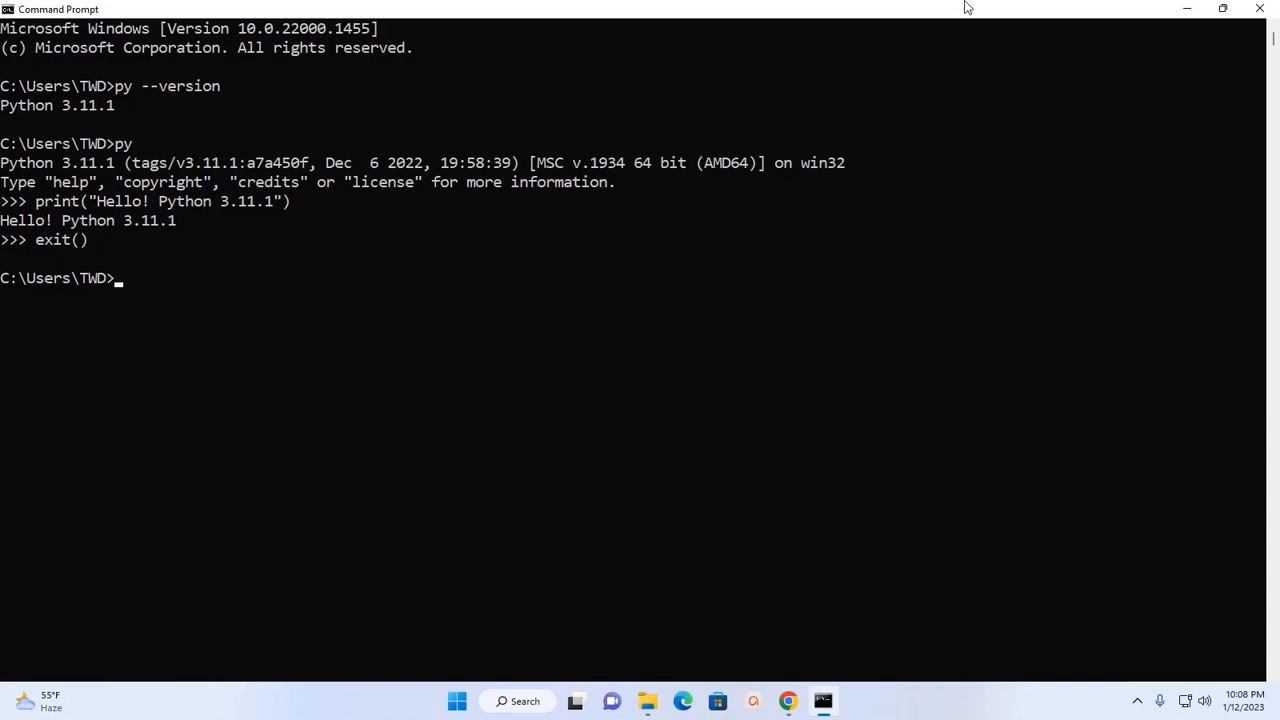
click(1260, 9)
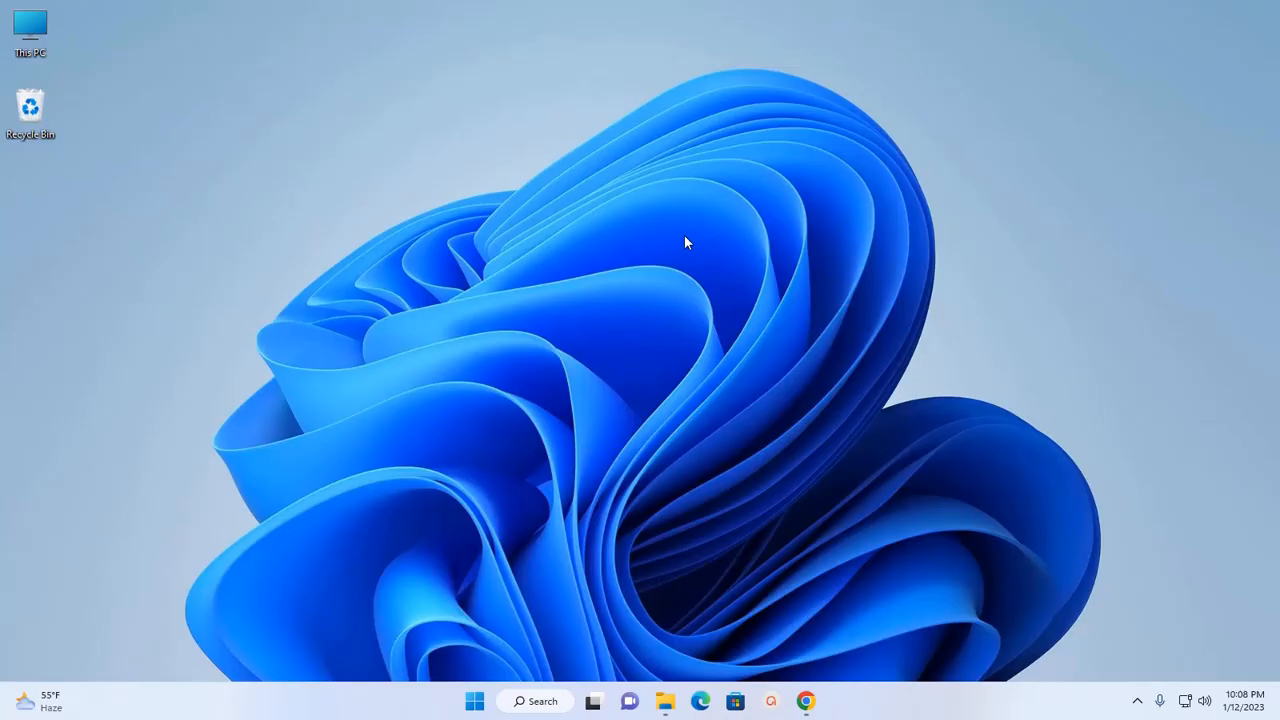